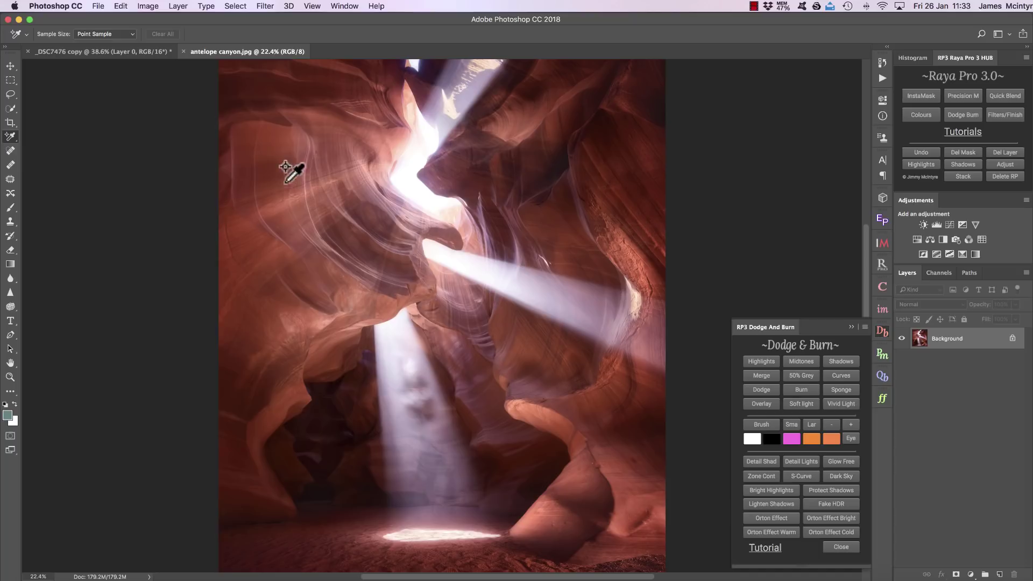
Add a Midtones DB layer and set its mask Levels to 46, 0.63 and 174.
click(804, 360)
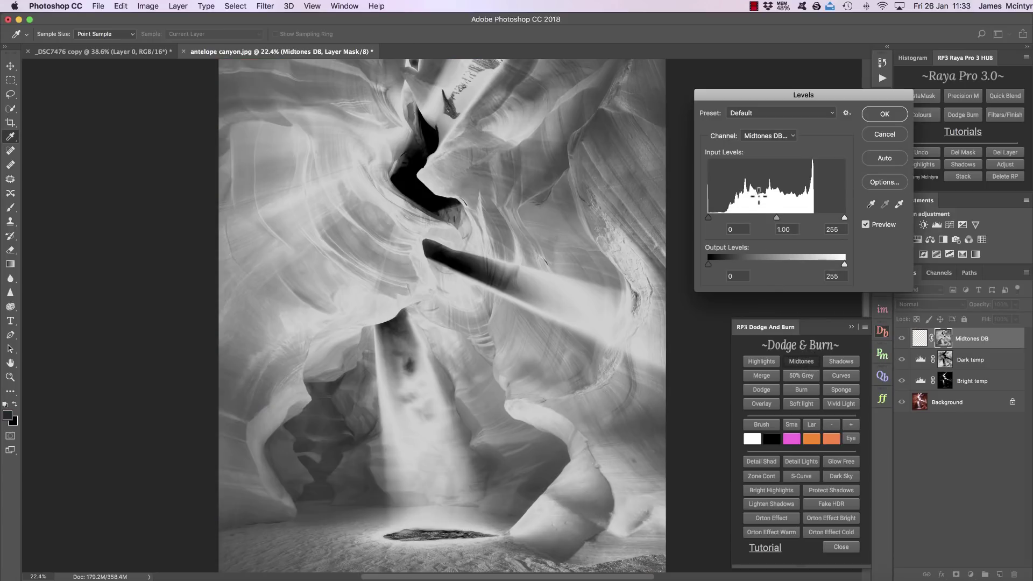
drag(842, 216, 780, 217)
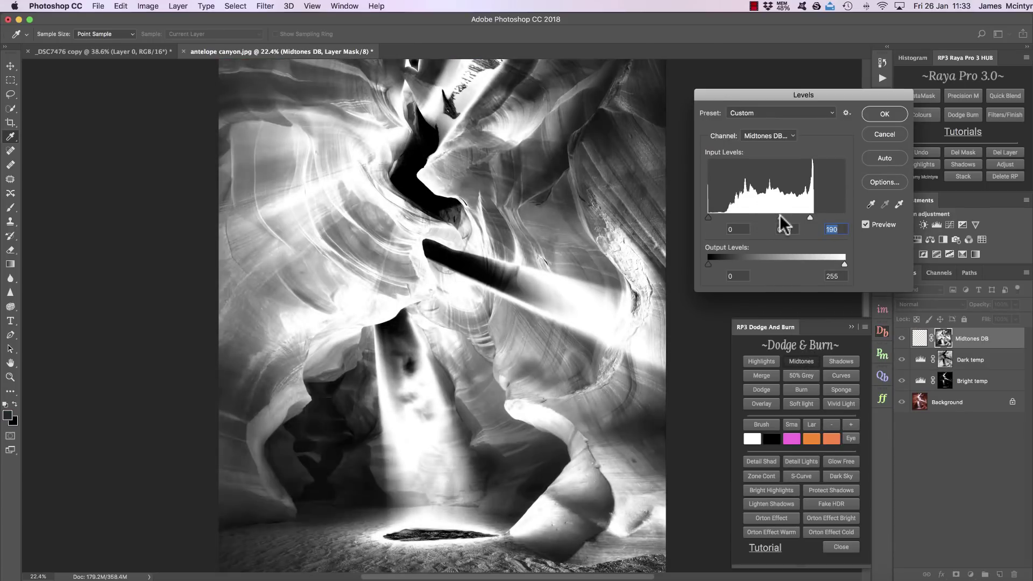
drag(709, 217, 802, 217)
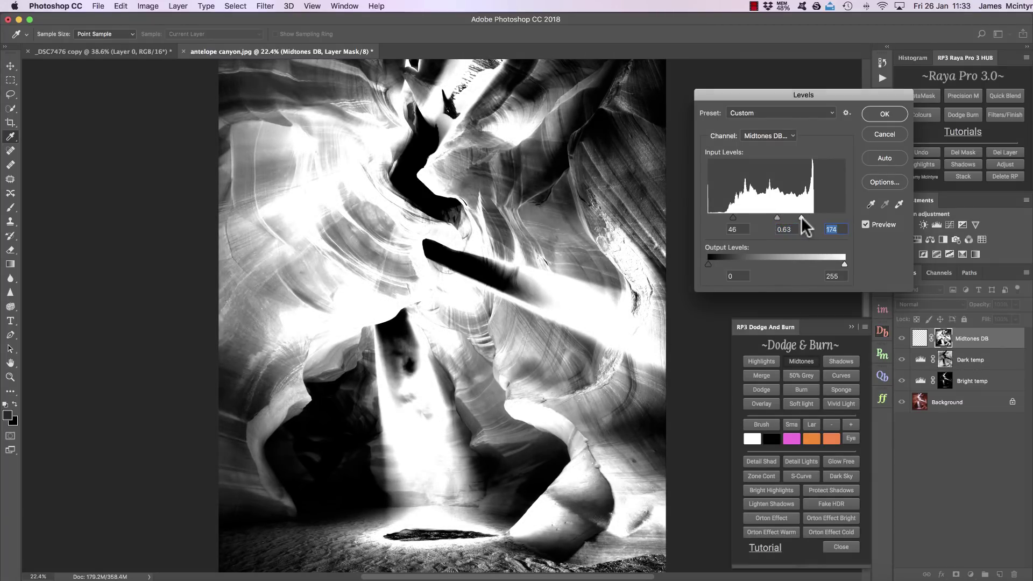
click(883, 114)
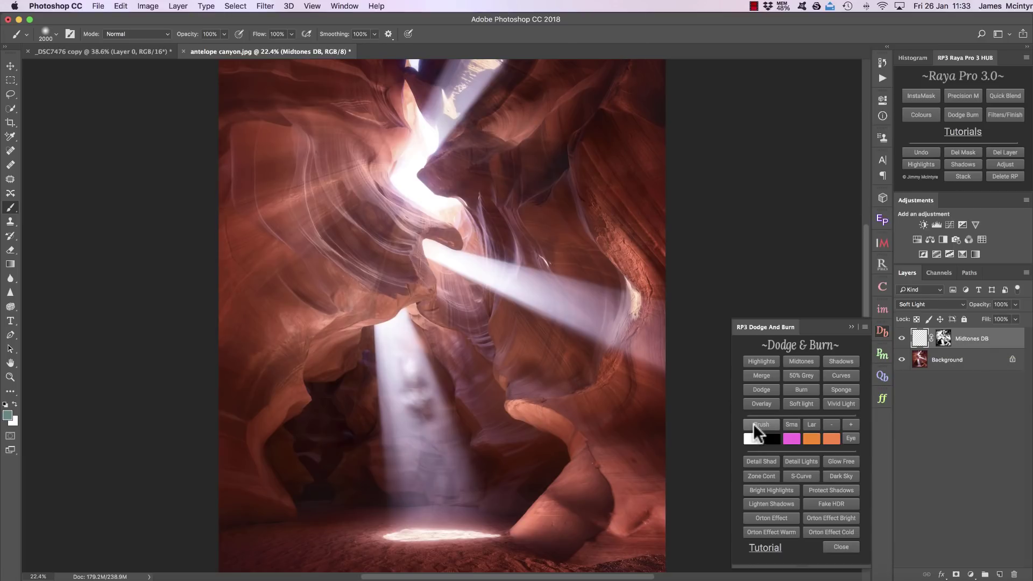
Resize the brush and paint white over the upper-left rock on the Midtones DB layer.
click(832, 423)
click(847, 424)
click(832, 425)
click(851, 425)
click(752, 438)
mouse_move(393, 212)
mouse_down()
mouse_move(273, 204)
mouse_move(238, 213)
mouse_move(233, 227)
mouse_move(289, 238)
mouse_move(371, 231)
mouse_move(571, 104)
mouse_move(598, 130)
mouse_move(576, 174)
mouse_move(614, 228)
mouse_move(605, 374)
mouse_move(551, 383)
mouse_up()
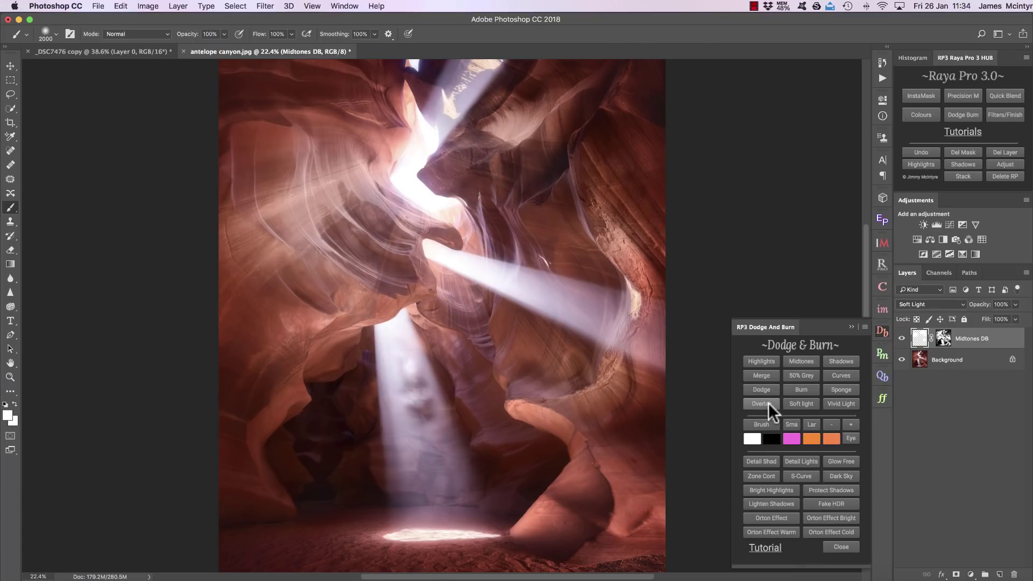
Switch the Midtones DB layer's blending from Soft Light to Overlay.
click(919, 302)
click(919, 302)
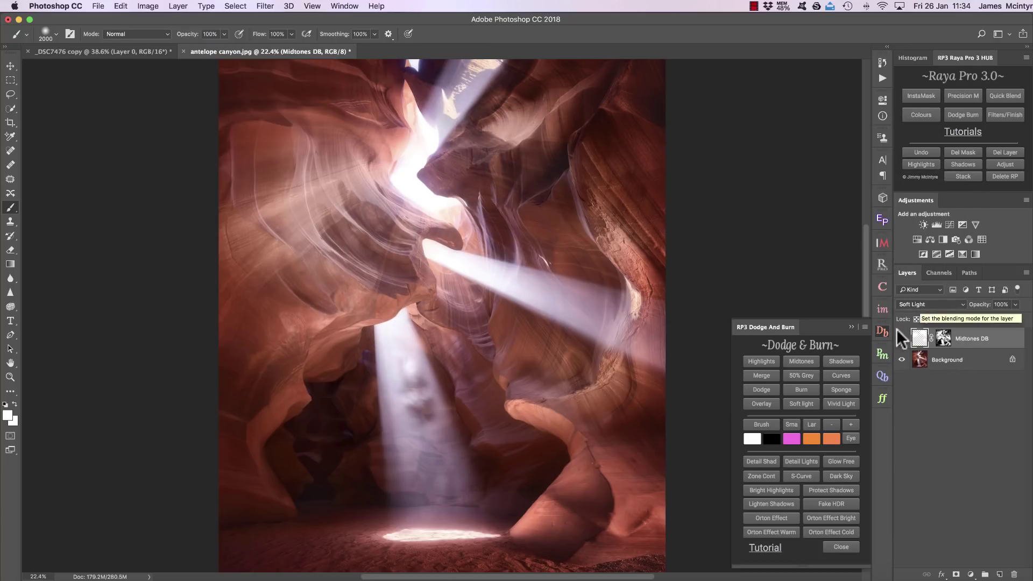
click(763, 399)
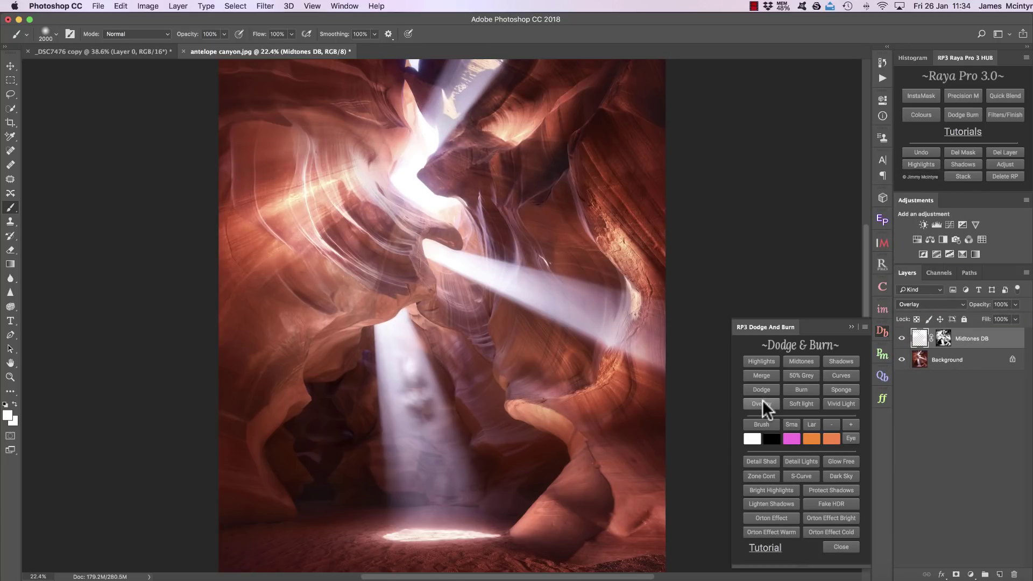
click(851, 402)
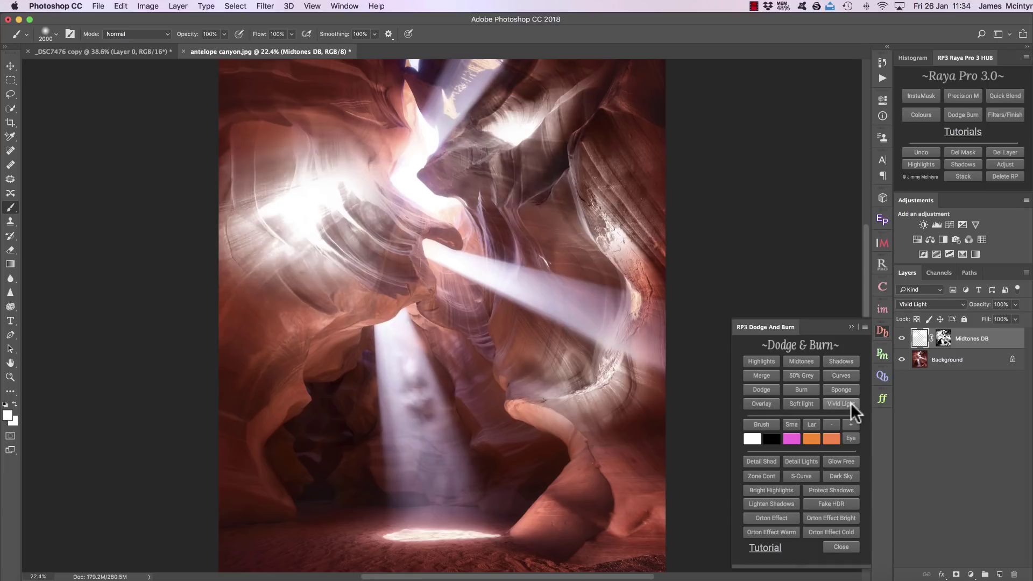
click(767, 401)
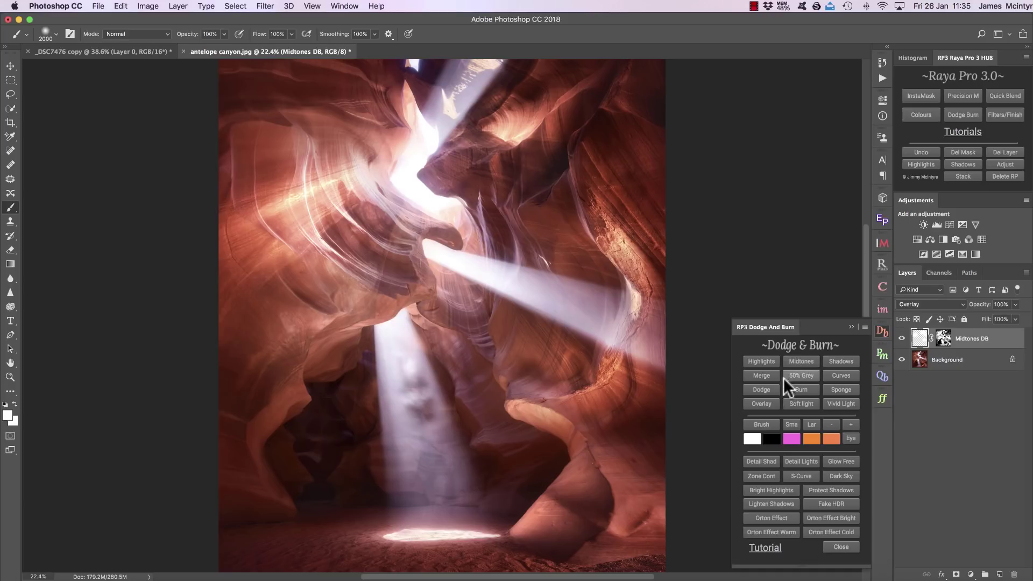
Lower its opacity to 31% and brighten the lower-right rock and the rock beside the beam.
drag(987, 311, 956, 310)
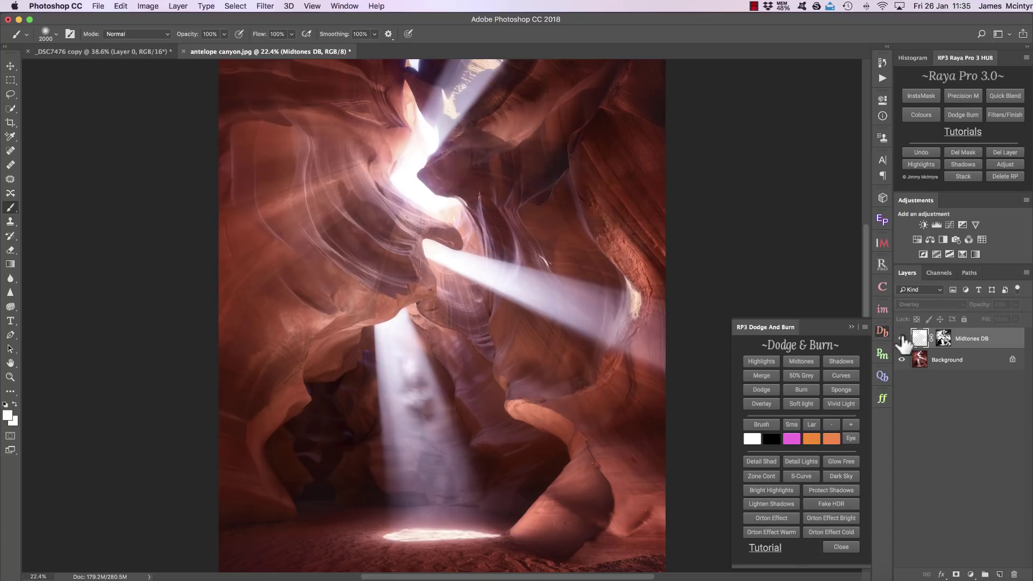
drag(985, 311, 978, 311)
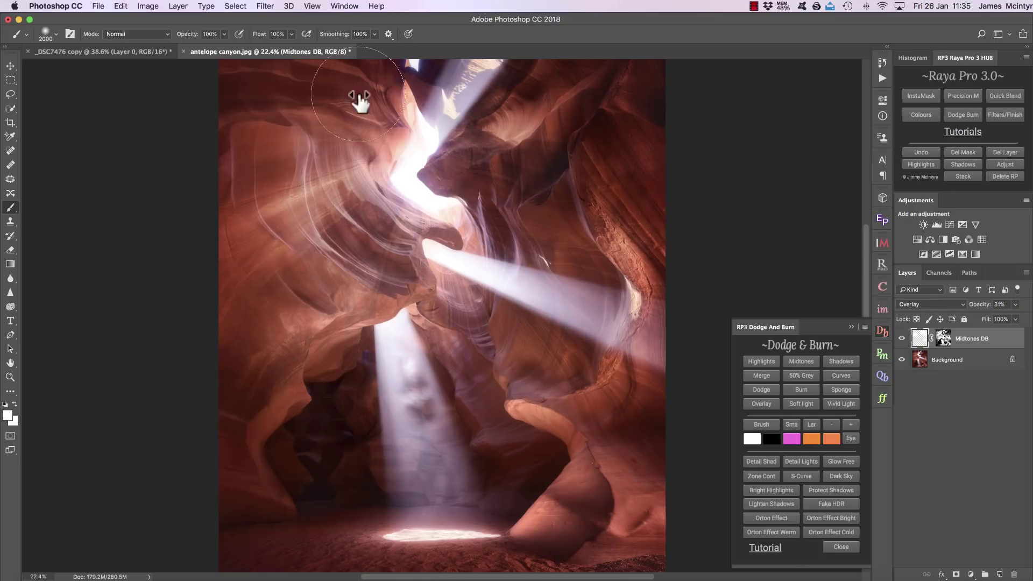
drag(572, 409, 646, 512)
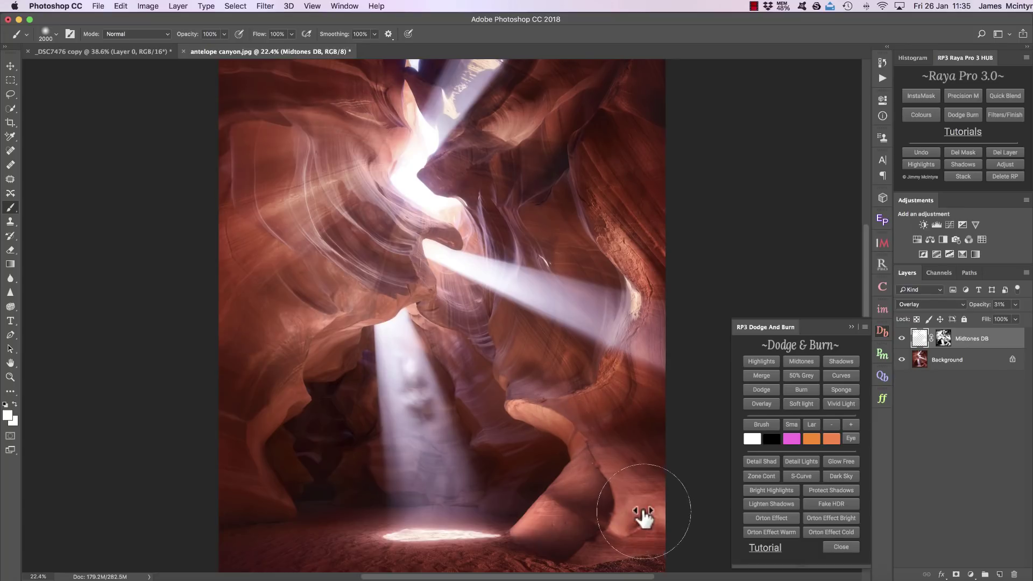
mouse_move(494, 357)
mouse_down()
mouse_move(455, 342)
mouse_move(304, 318)
mouse_move(257, 394)
mouse_move(438, 410)
mouse_up()
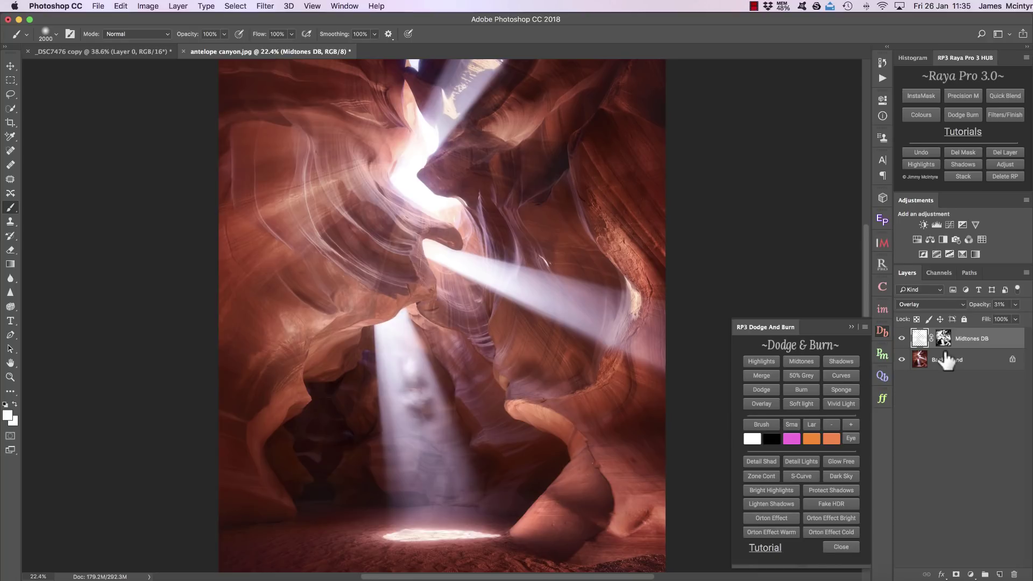
Darken the left side and lower-right rock with black dabs, then add a masked Shadows layer.
click(902, 339)
click(902, 339)
click(902, 338)
click(902, 339)
click(771, 437)
click(256, 145)
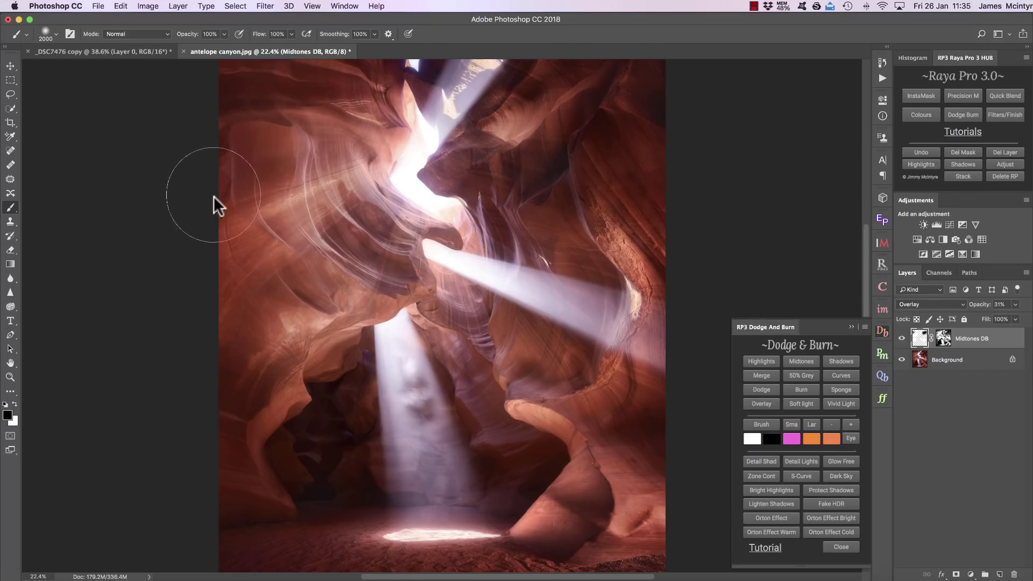
click(646, 452)
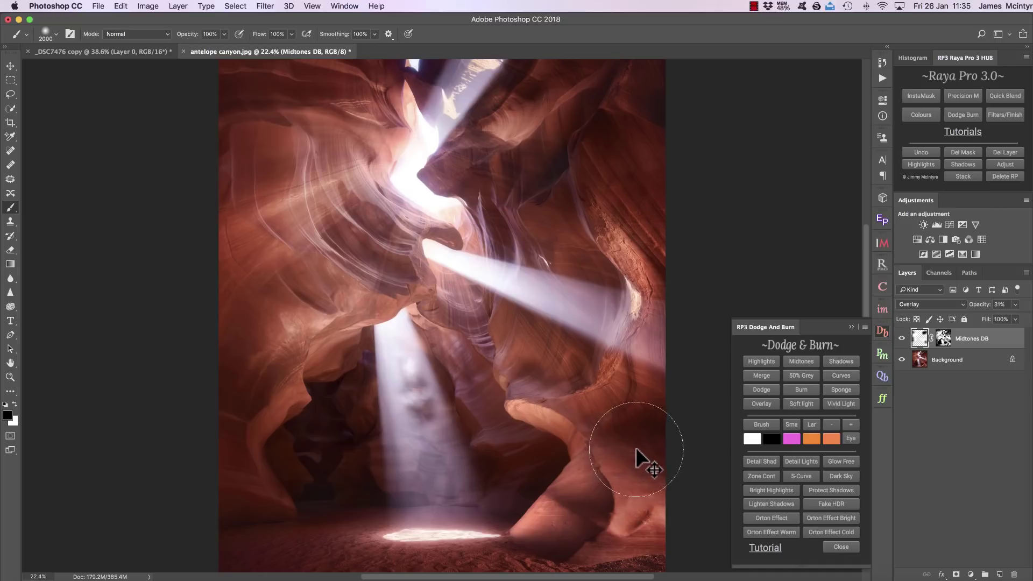
click(636, 419)
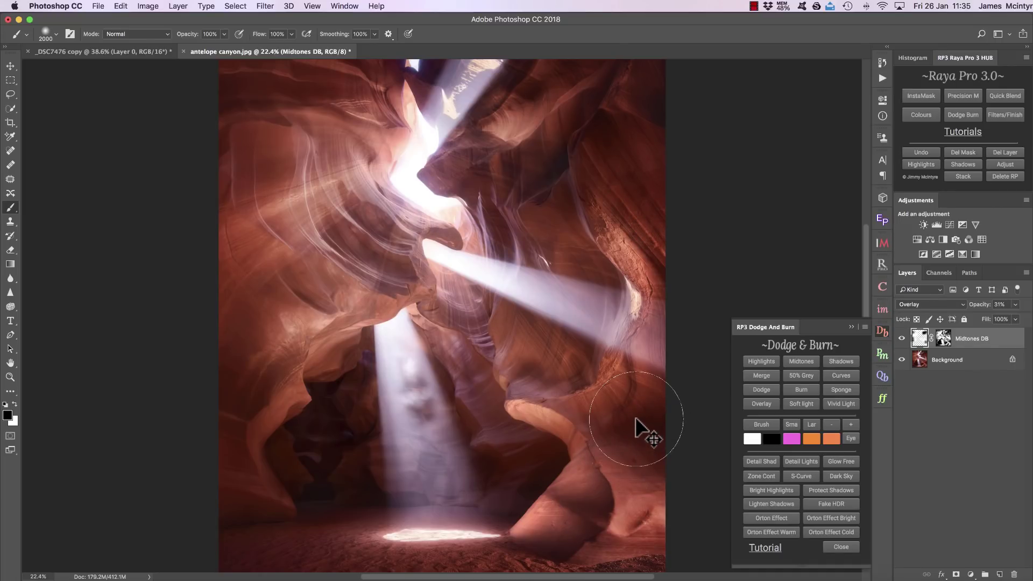
click(851, 359)
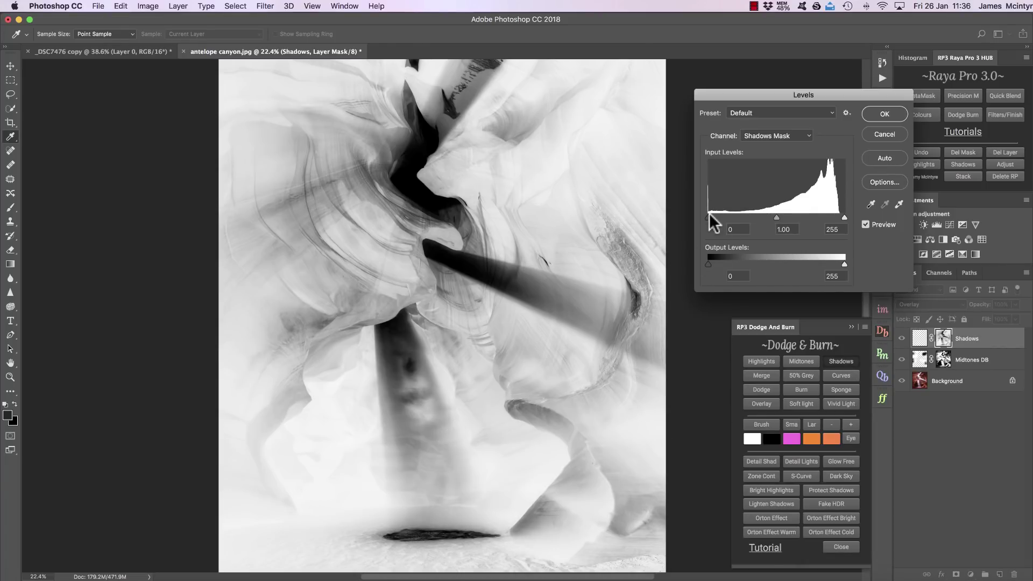
Raise the Shadows mask's black input level to 204 and apply it.
drag(709, 215, 815, 216)
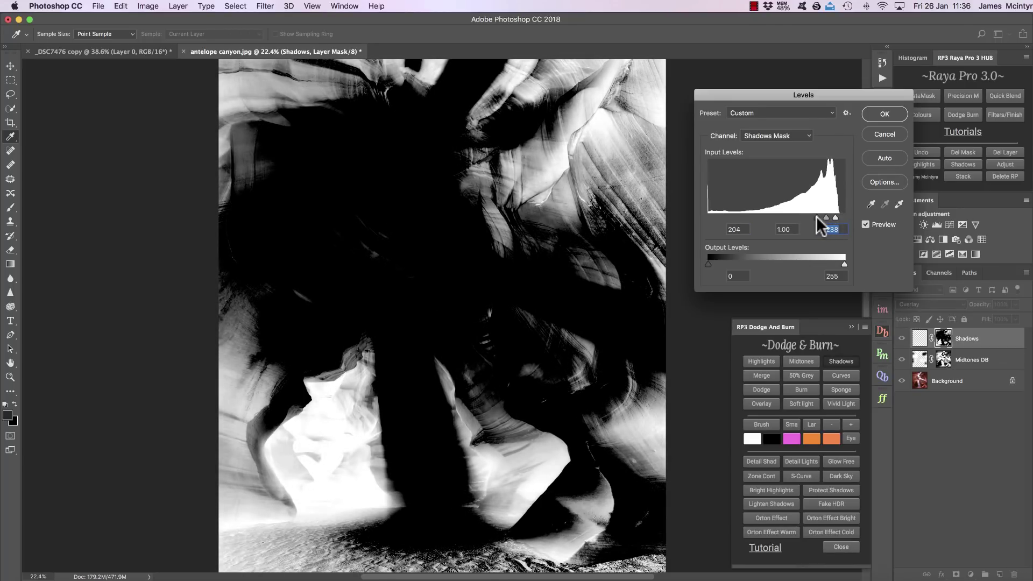
click(885, 114)
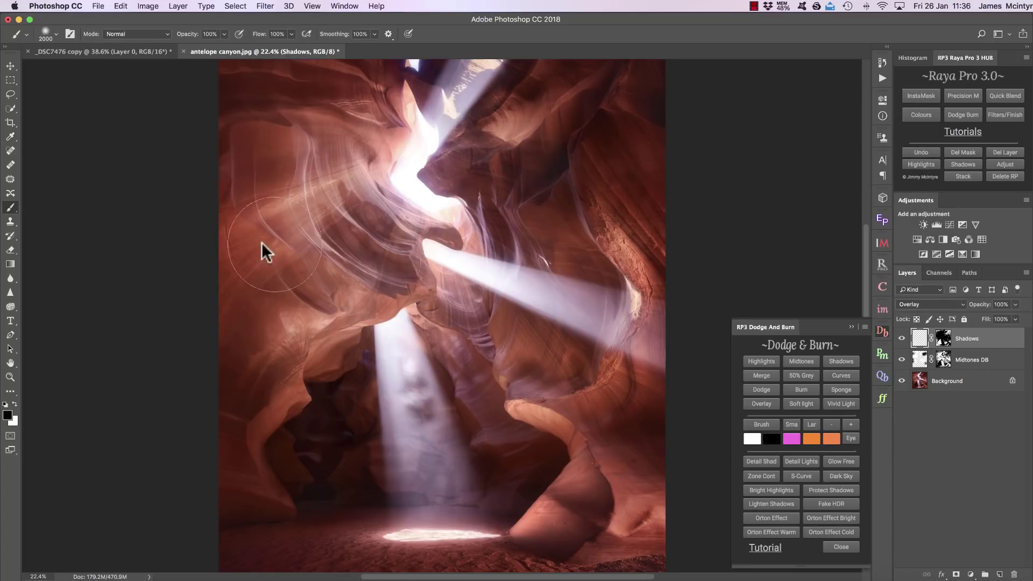
Brighten the dark cave areas in white and gently darken the upper rocks with black at 30%.
click(752, 439)
mouse_move(315, 427)
mouse_down()
mouse_move(307, 467)
mouse_move(332, 483)
mouse_move(340, 463)
mouse_move(362, 485)
mouse_move(337, 479)
mouse_move(316, 433)
mouse_move(320, 482)
mouse_move(419, 497)
mouse_move(436, 489)
mouse_move(413, 417)
mouse_move(420, 473)
mouse_move(447, 288)
mouse_move(460, 281)
mouse_move(440, 267)
mouse_move(417, 151)
mouse_move(438, 139)
mouse_move(421, 175)
mouse_move(452, 286)
mouse_up()
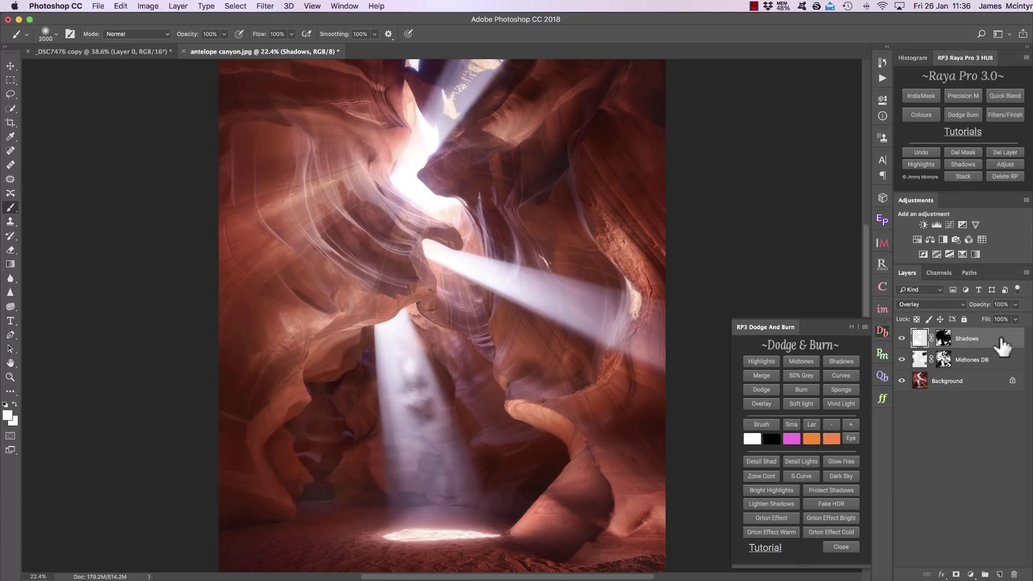
click(771, 438)
mouse_move(515, 137)
mouse_down()
mouse_move(549, 88)
mouse_move(648, 74)
mouse_move(666, 88)
mouse_move(674, 222)
mouse_up()
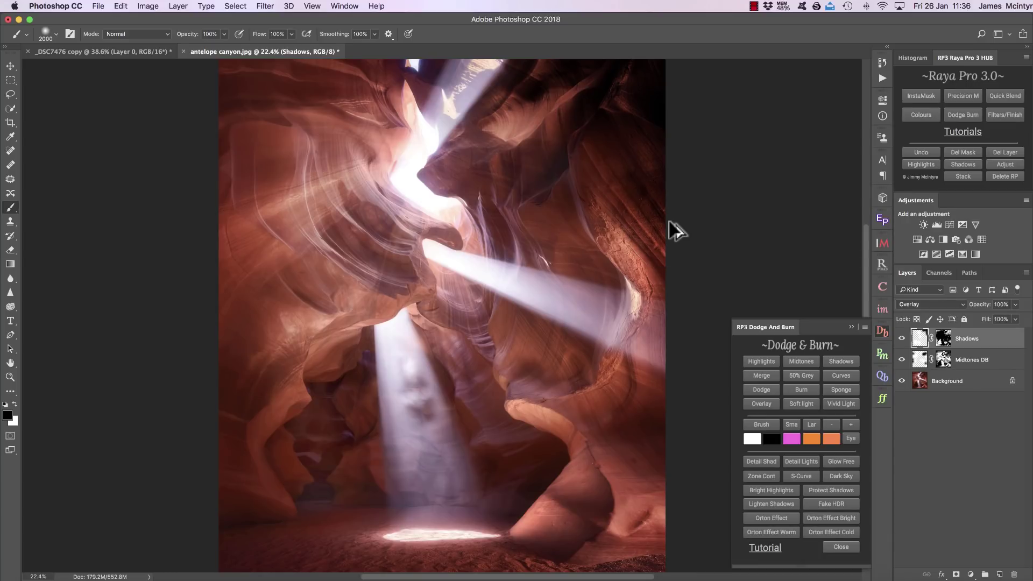
key(super+z)
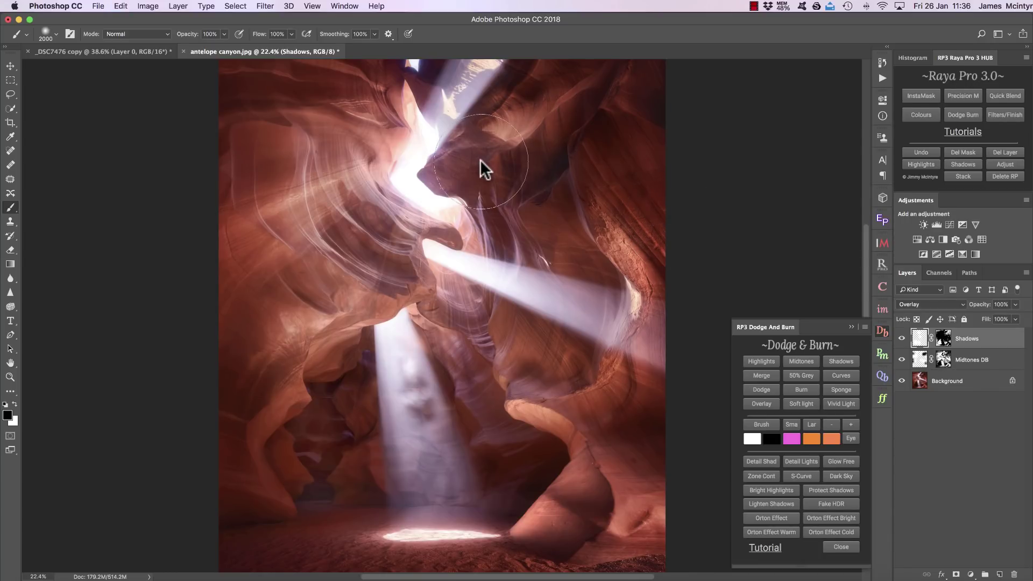
key(3)
drag(604, 217, 647, 227)
mouse_move(645, 472)
mouse_down()
mouse_move(527, 525)
mouse_move(246, 520)
mouse_move(153, 572)
mouse_move(393, 558)
mouse_move(481, 538)
mouse_move(620, 555)
mouse_move(567, 533)
mouse_up()
drag(209, 102, 201, 138)
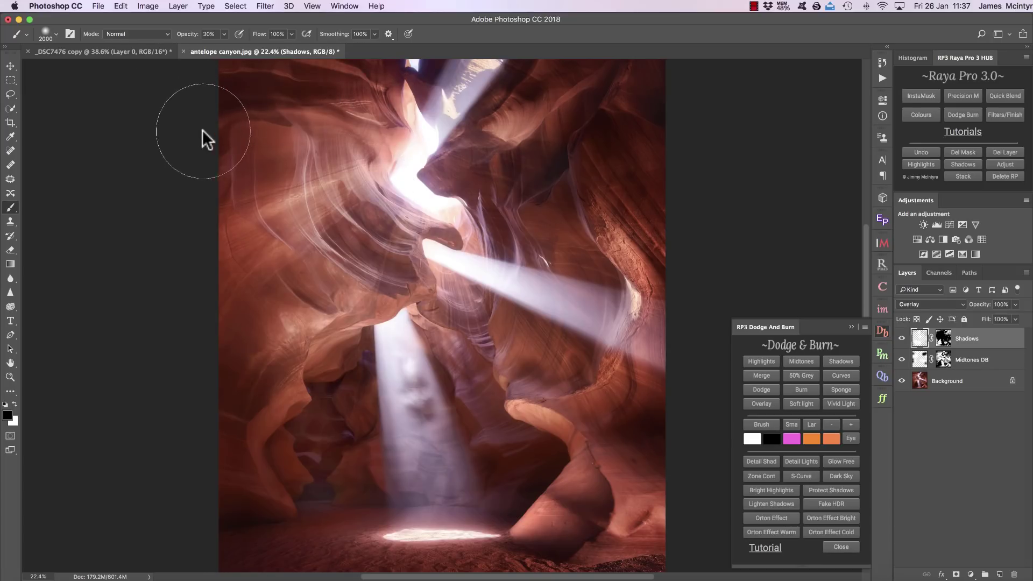
Toggle the Shadows and Midtones DB layers to compare, leaving both hidden.
click(902, 338)
click(902, 339)
click(902, 359)
click(902, 339)
click(902, 360)
click(902, 338)
click(902, 339)
click(902, 360)
click(902, 338)
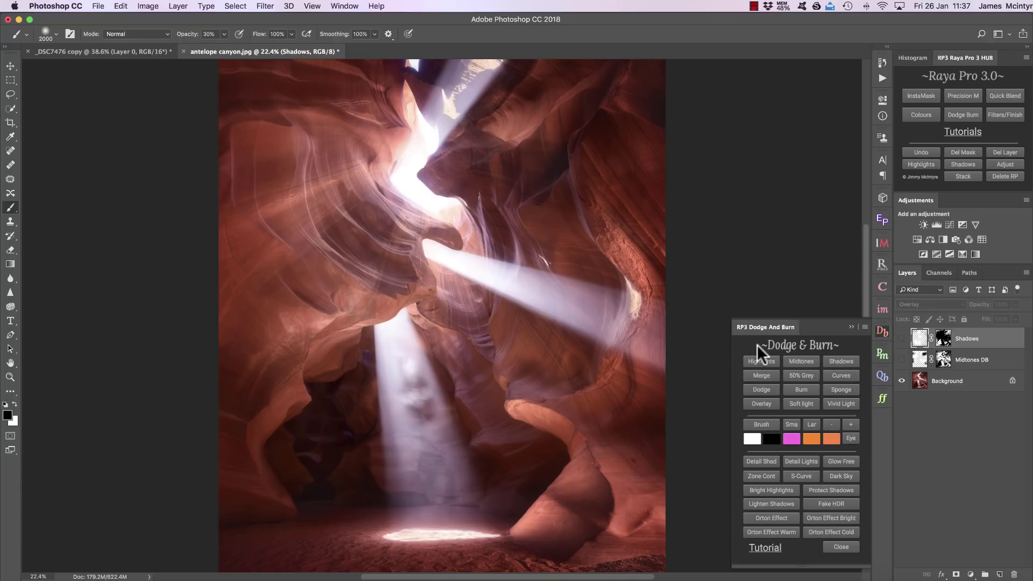
On the misty lake photo, add a Shadows layer with mask Levels 0, 0.06 and 228.
click(87, 51)
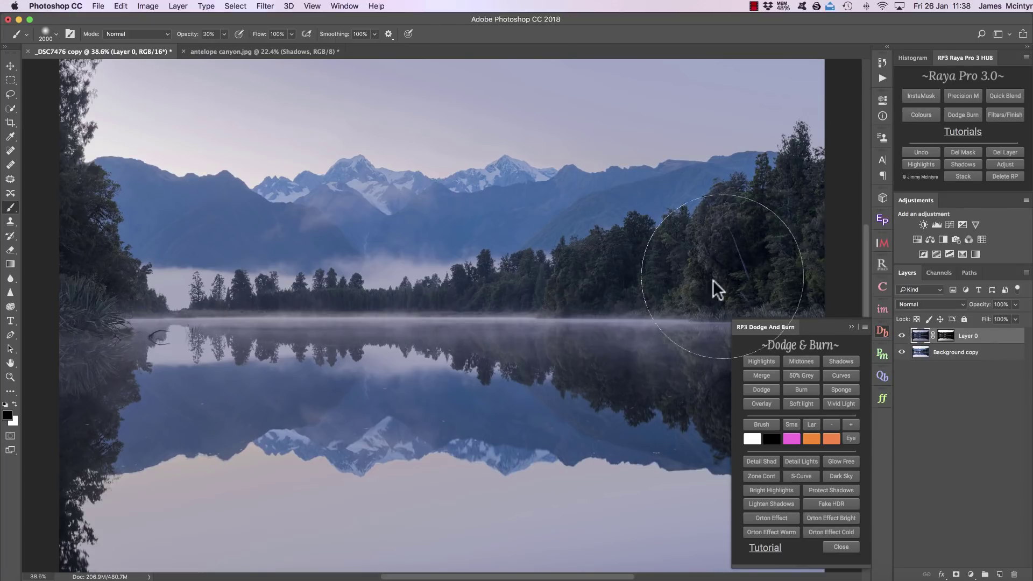
click(842, 361)
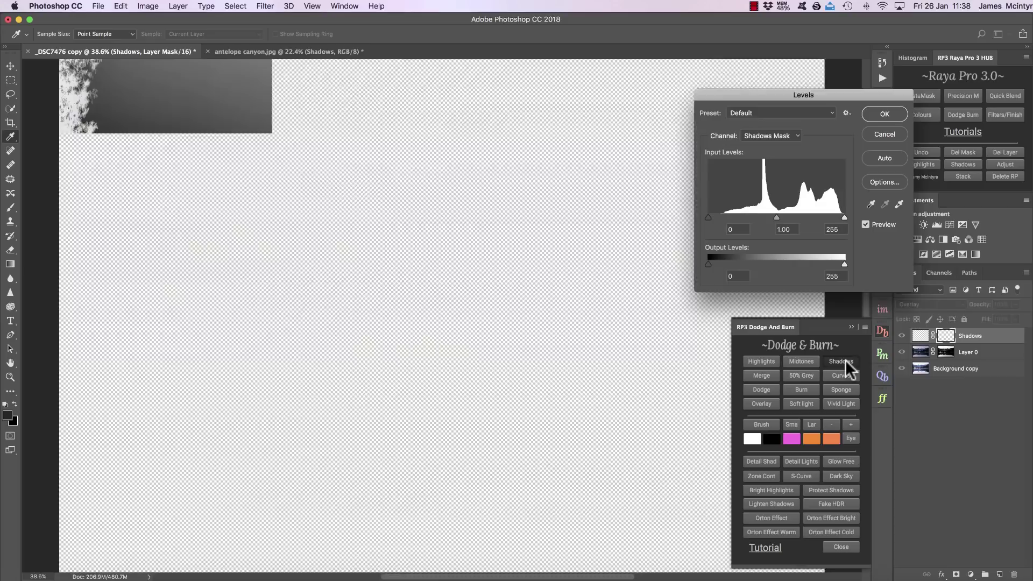
drag(777, 218, 826, 217)
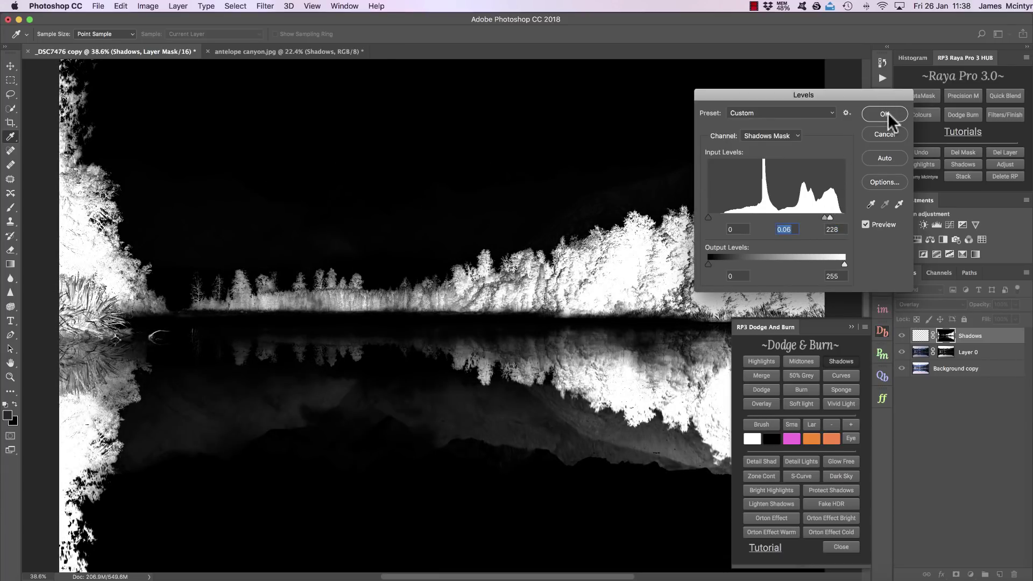
click(885, 114)
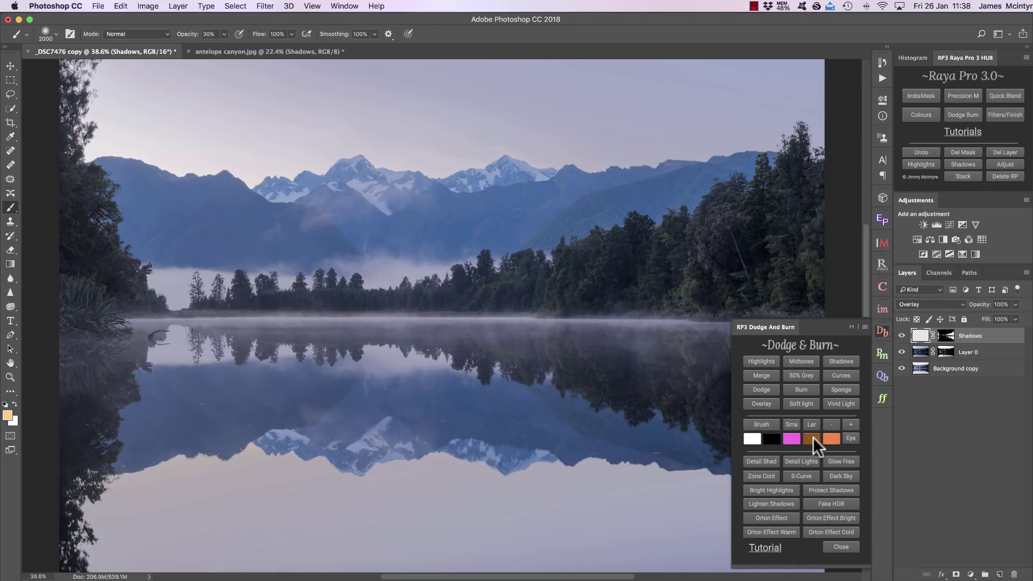
Paint orange warmth over the right-hand trees and the left trees and reflection.
click(796, 437)
mouse_move(801, 203)
mouse_down()
mouse_move(710, 350)
mouse_move(644, 325)
mouse_move(415, 304)
mouse_up()
drag(241, 297, 357, 308)
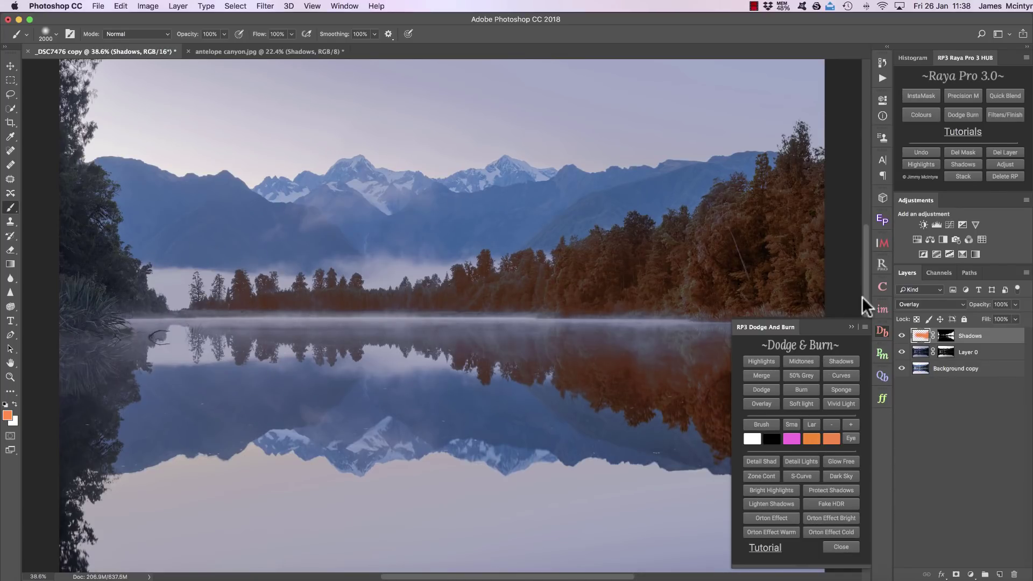
Lower the Shadows layer opacity to 45% and toggle it to compare.
drag(981, 305, 948, 309)
click(902, 335)
click(902, 336)
click(902, 335)
click(902, 335)
click(902, 337)
click(902, 336)
Fine-tune the Shadows opacity between 40% and 44%, comparing with the layer on and off.
drag(977, 309, 989, 309)
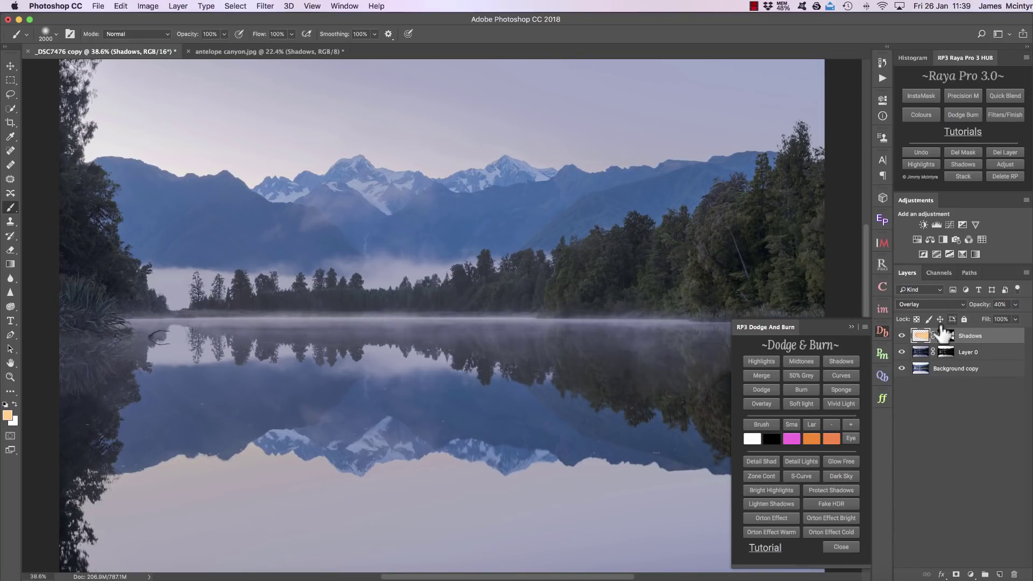
click(902, 336)
click(902, 336)
click(902, 336)
click(902, 336)
click(902, 337)
click(902, 336)
click(902, 336)
click(902, 336)
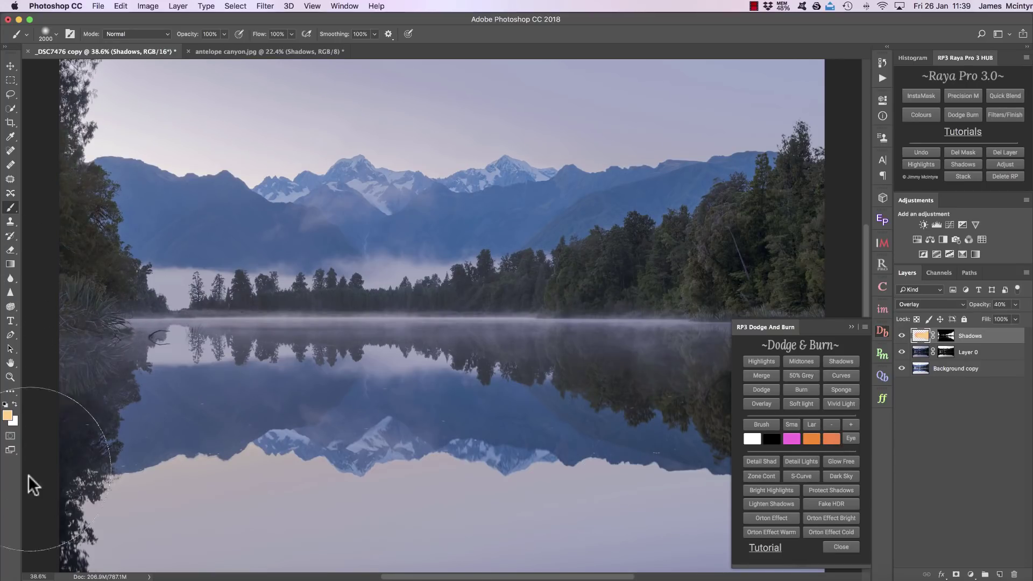
drag(973, 306, 981, 311)
click(902, 335)
click(902, 336)
click(902, 336)
click(902, 335)
click(902, 336)
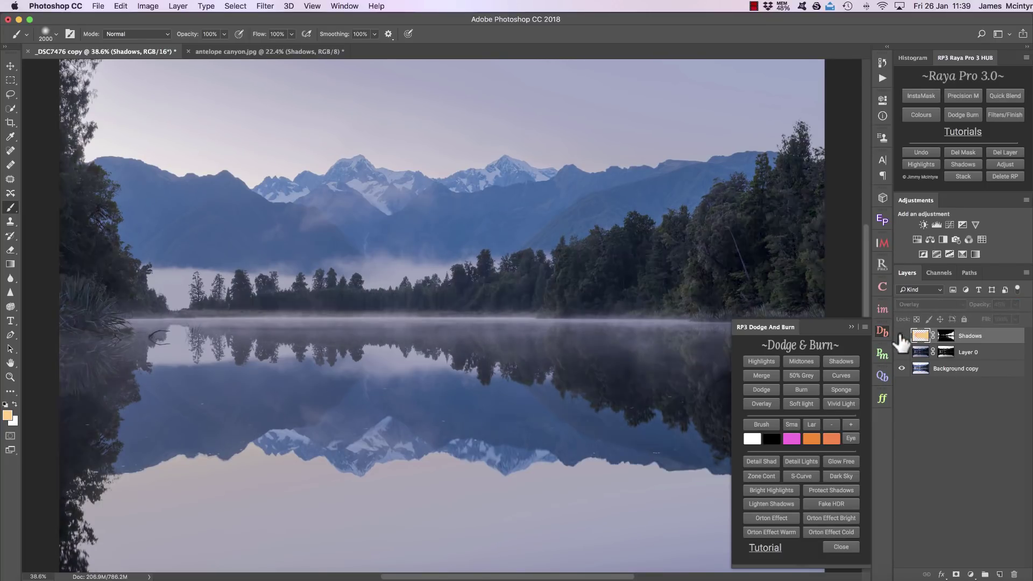
click(902, 336)
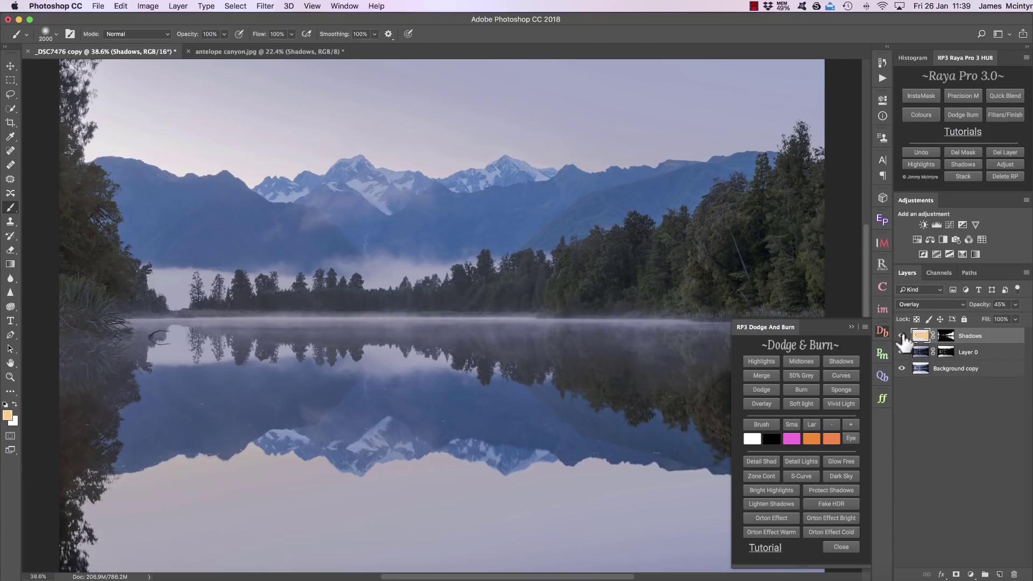
Sample a light blue from the mountains with the Eyedropper set to All Layers.
click(851, 438)
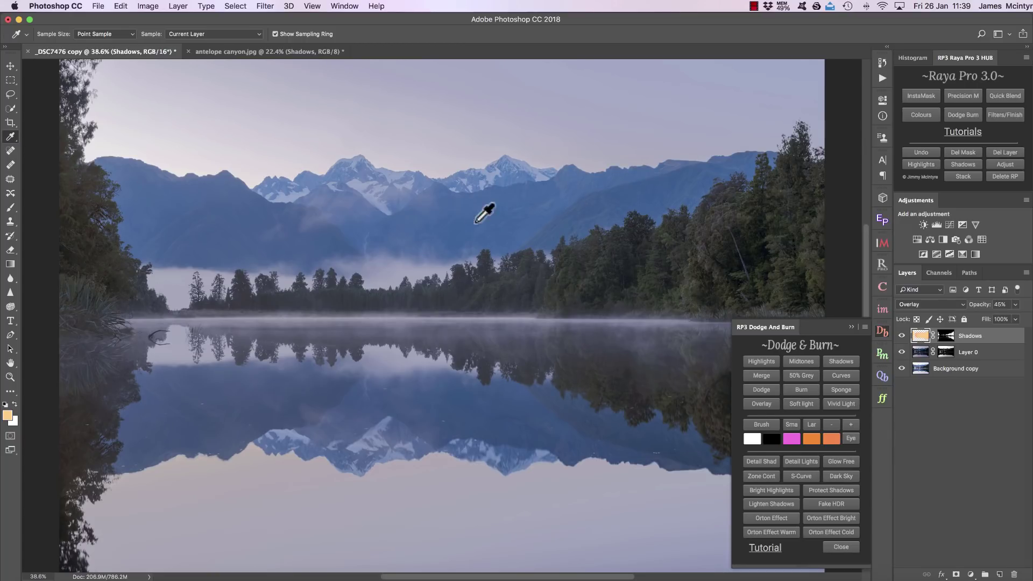
click(504, 215)
click(224, 33)
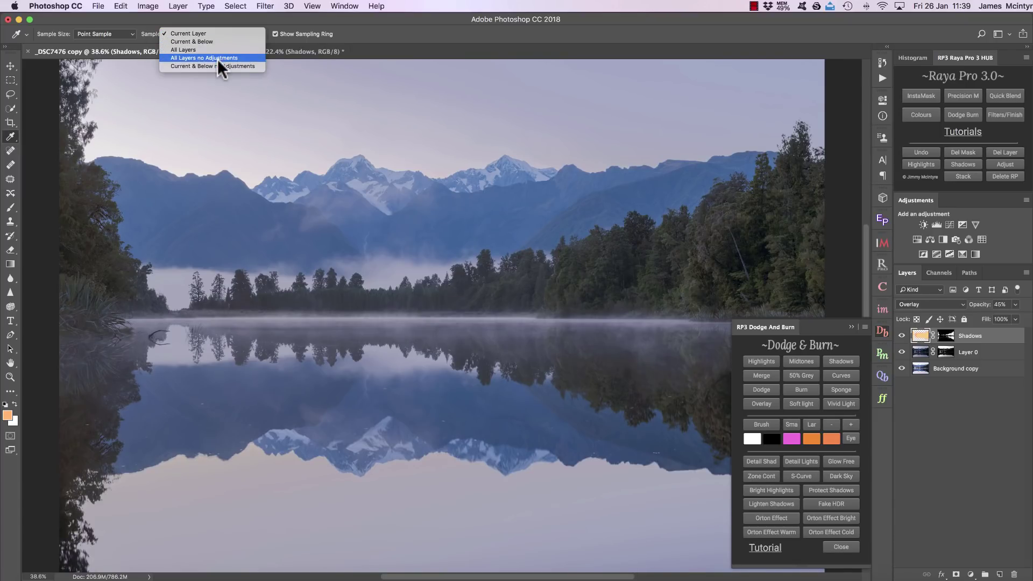
click(218, 48)
click(414, 235)
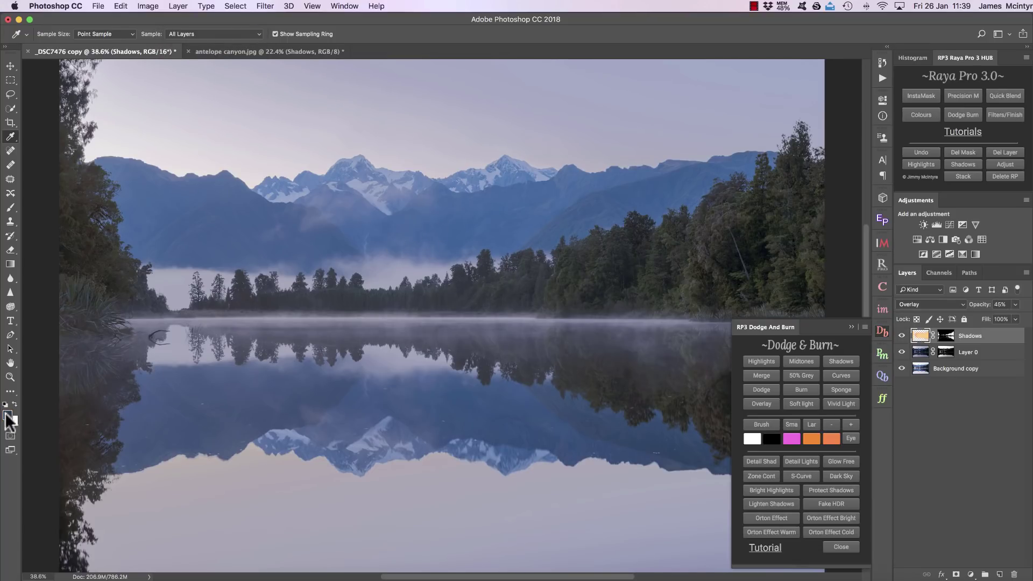
click(512, 221)
Change the foreground colour to bright yellow-green #e3ff46 in the Color Picker.
click(8, 417)
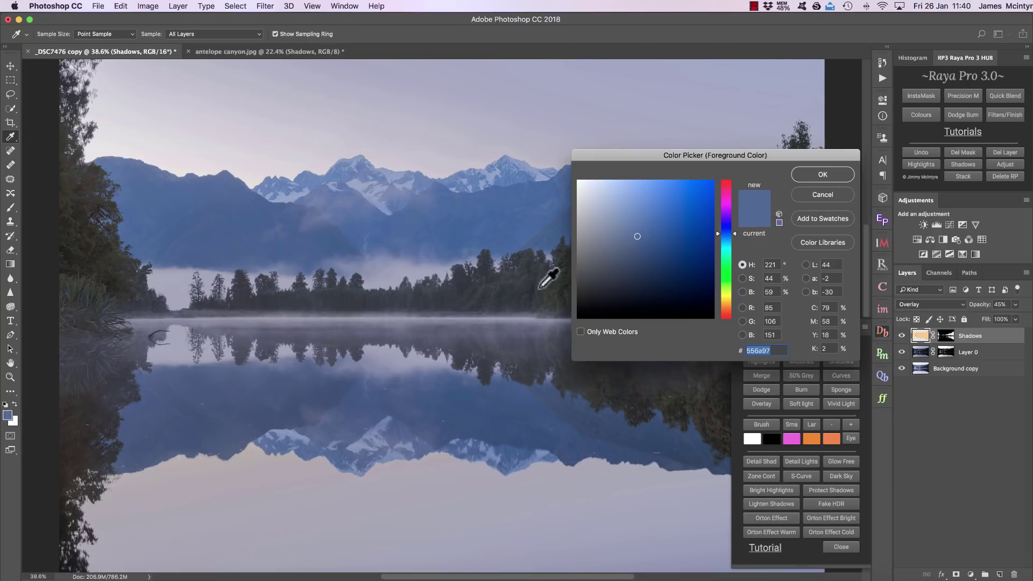
drag(717, 237, 684, 180)
click(736, 291)
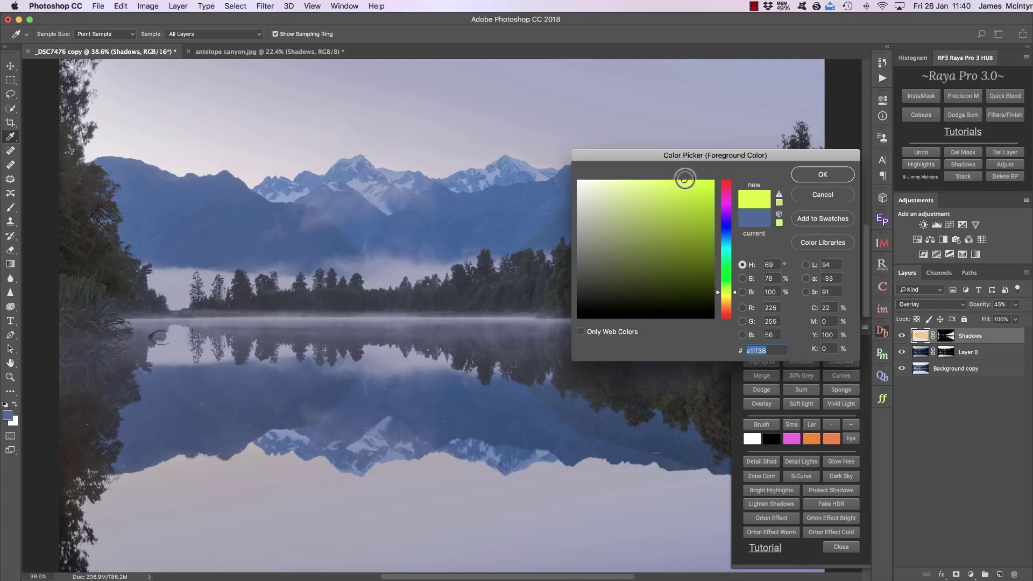
click(828, 173)
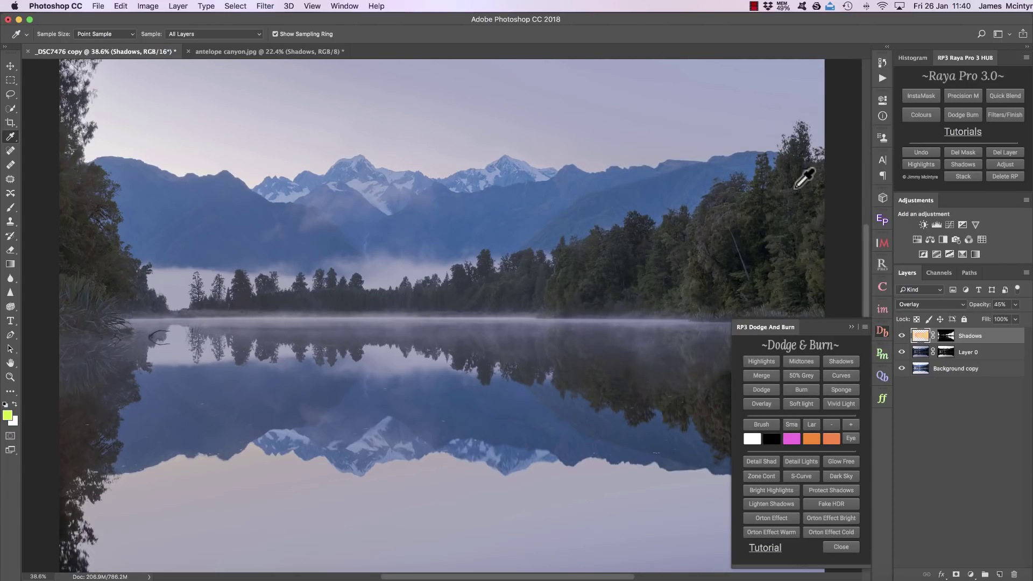
Brush yellow-green over the right and left forests on the Shadows layer.
click(755, 421)
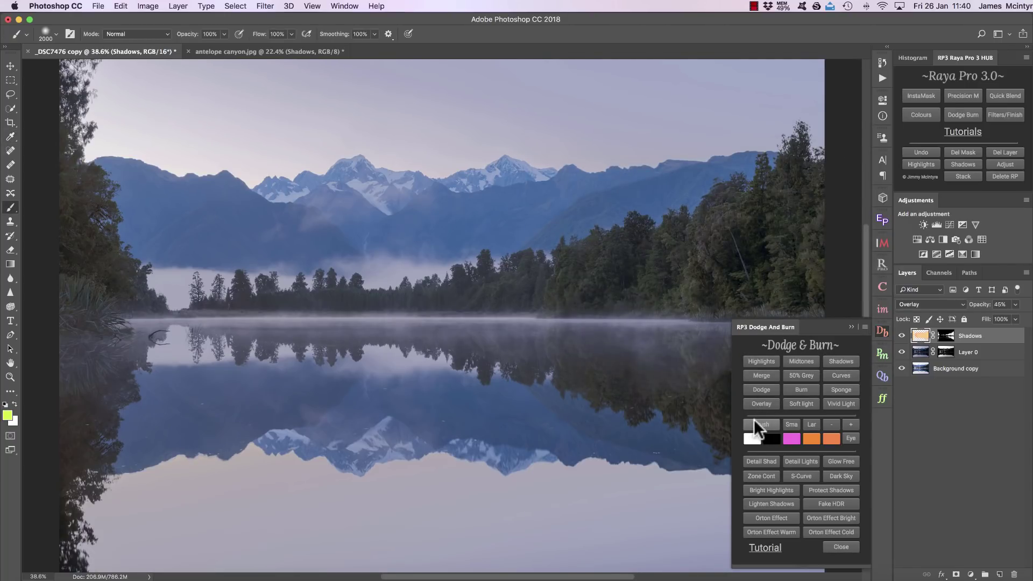
mouse_move(629, 308)
mouse_down()
mouse_move(520, 289)
mouse_move(393, 302)
mouse_up()
mouse_move(31, 155)
mouse_down()
mouse_move(88, 146)
mouse_move(59, 333)
mouse_move(80, 339)
mouse_up()
Set the Shadows opacity to 26% after comparing, then return to the antelope canyon photo.
drag(981, 305, 972, 314)
click(903, 336)
click(902, 336)
click(903, 336)
click(256, 54)
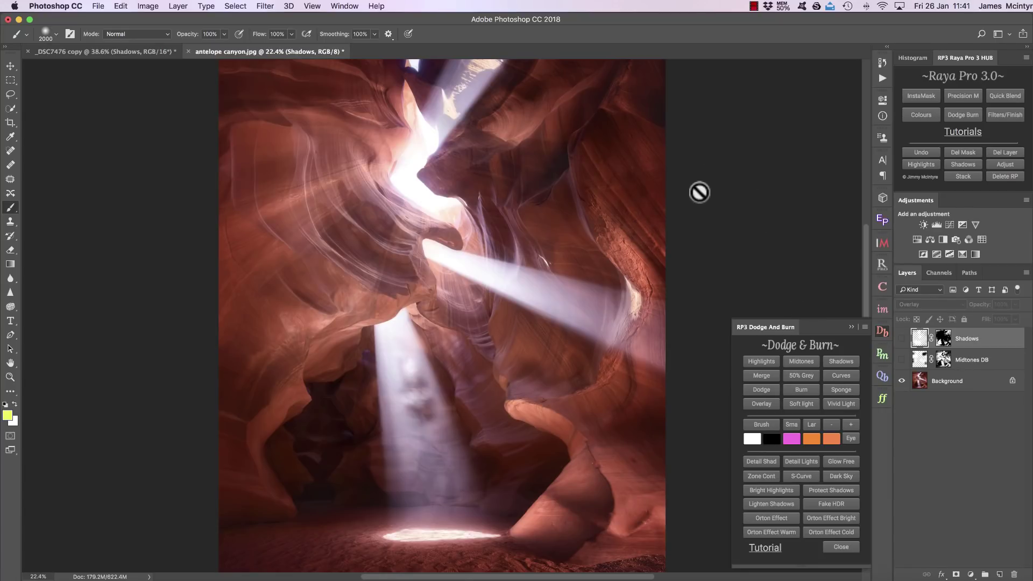
Dismiss the merge-unavailable alert and delete the canyon's Shadows and Midtones DB layers.
click(761, 375)
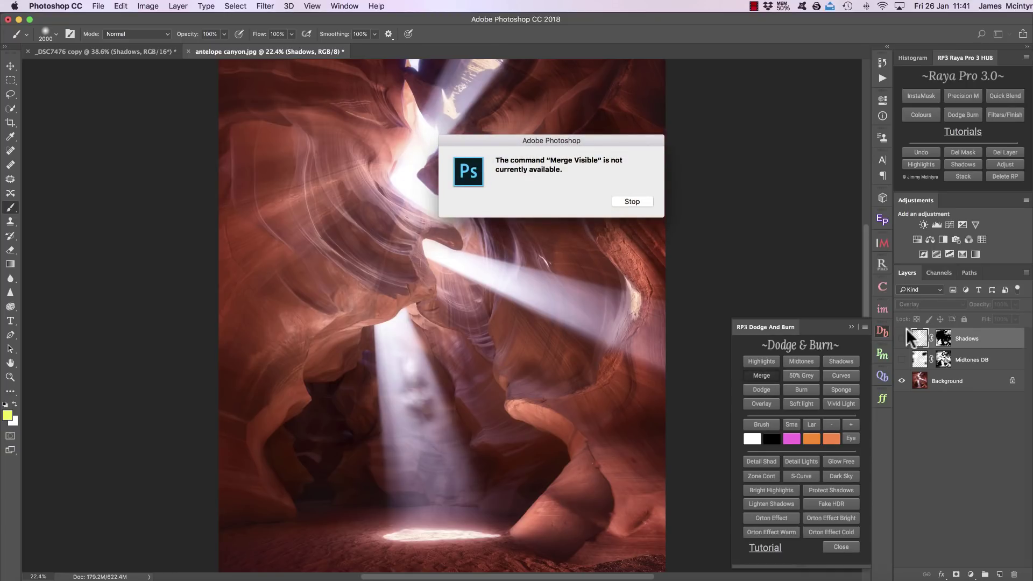
click(628, 200)
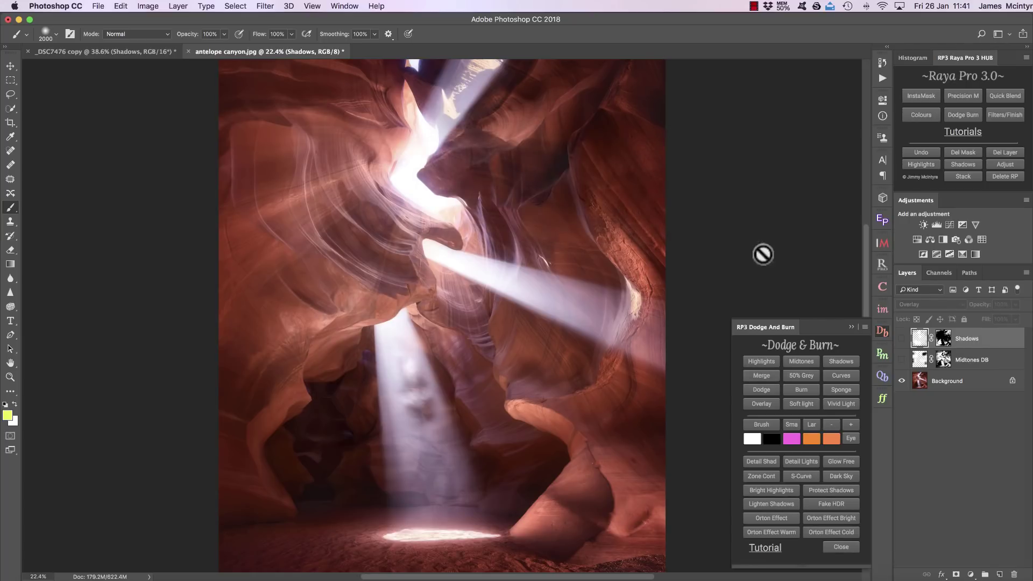
click(1000, 151)
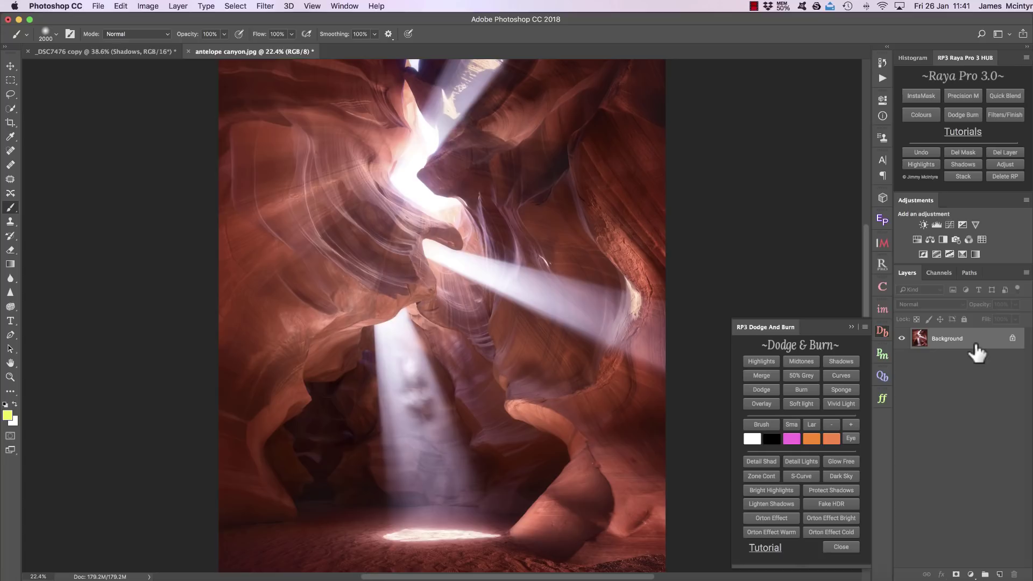
Add Hue/Saturation, Color Balance and Brightness/Contrast adjustment layers, discarding a stray Black & White layer.
click(918, 238)
click(931, 239)
click(943, 238)
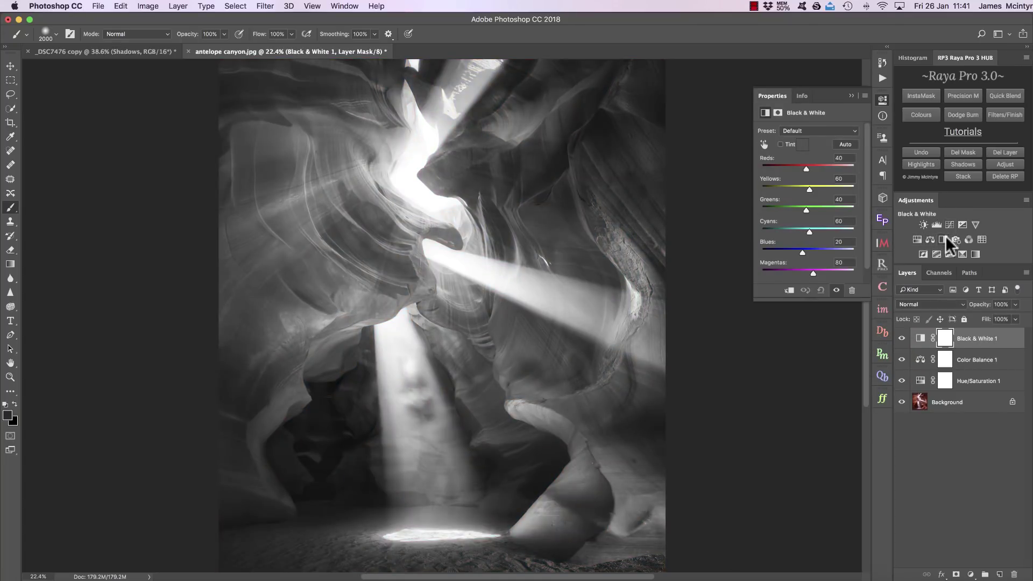
drag(1011, 352, 1014, 574)
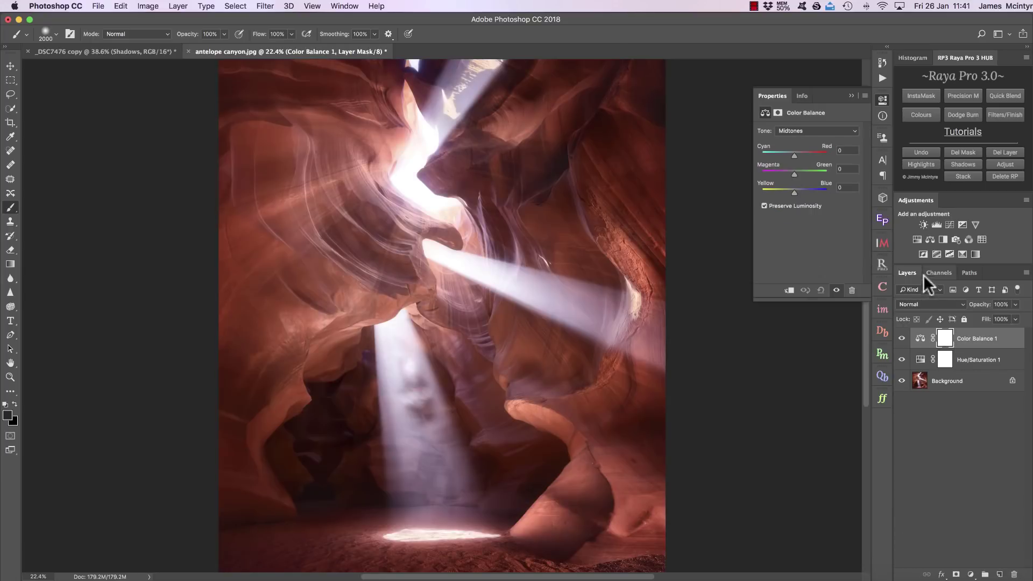
click(923, 225)
Stamp the visible canyon layers into a merged Layer 1, then try the Dodge, Burn and Sponge tools.
click(950, 115)
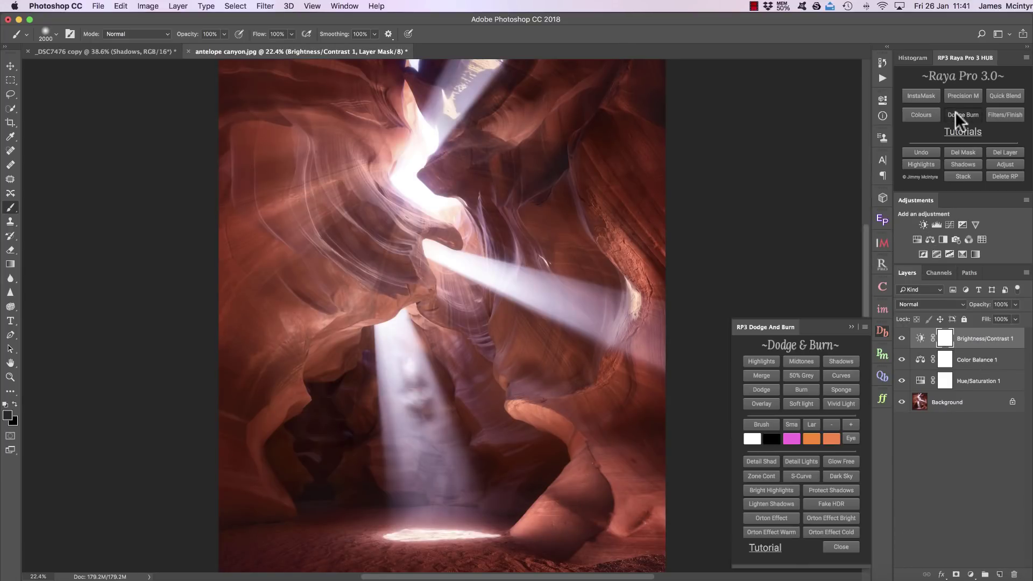
click(756, 375)
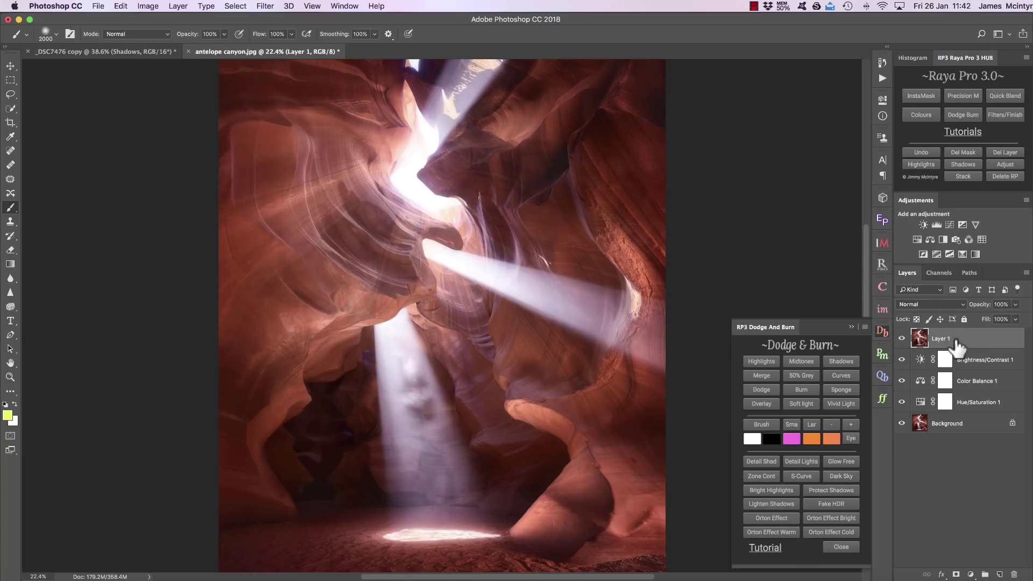
click(767, 390)
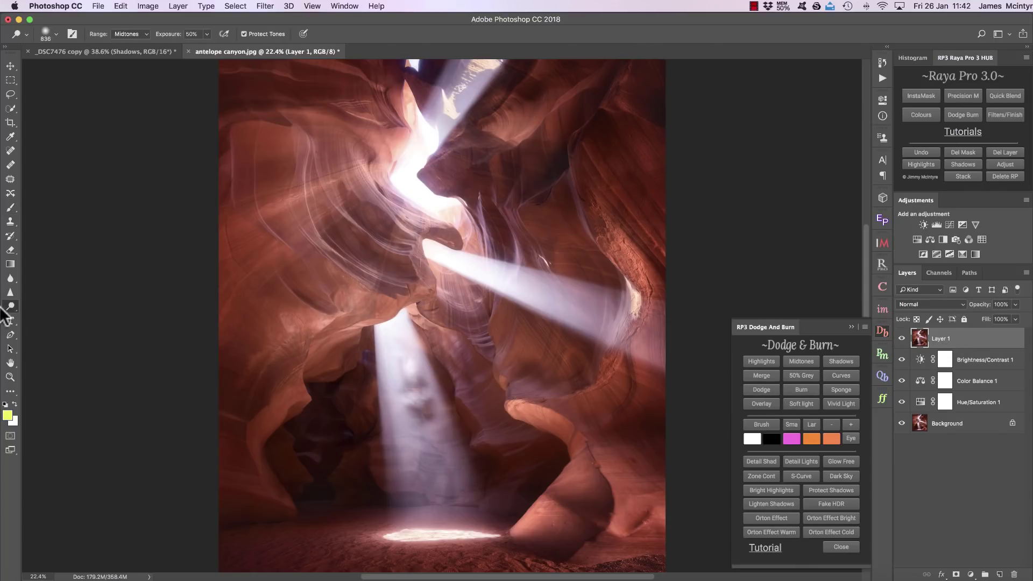
click(807, 389)
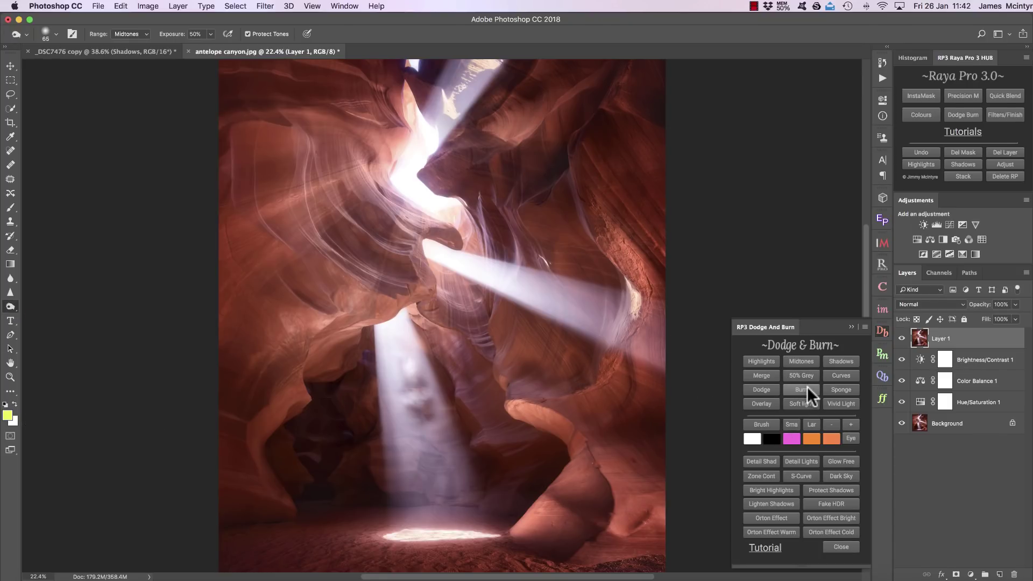
click(838, 389)
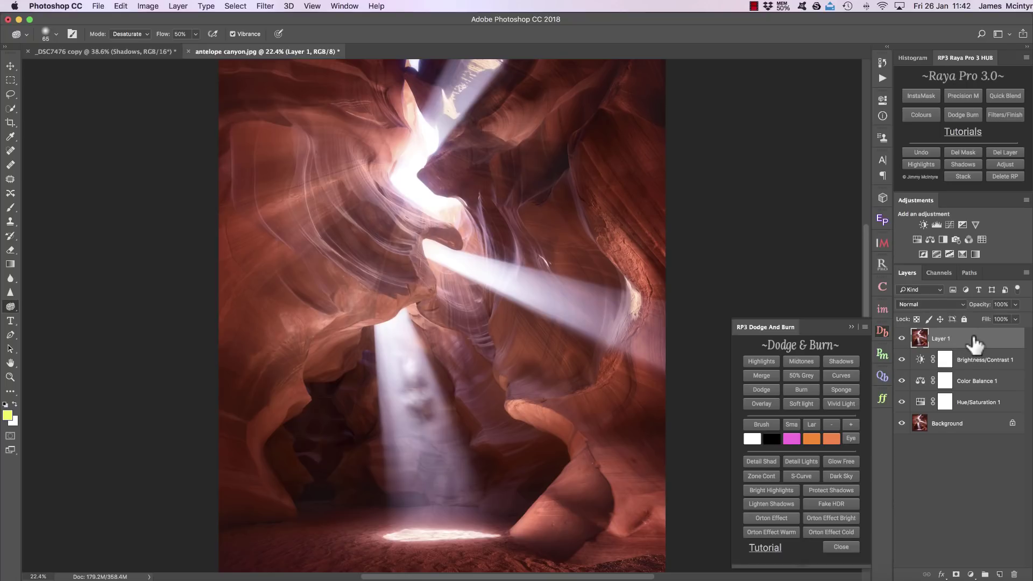
Add a gray D&B dodge layer and brush white over the upper-left rock.
click(796, 376)
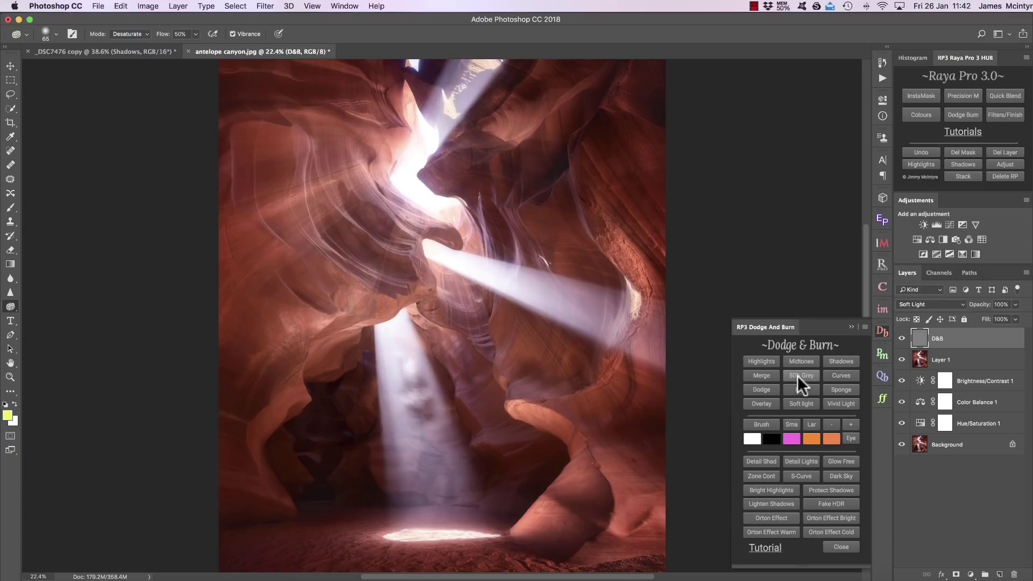
click(752, 423)
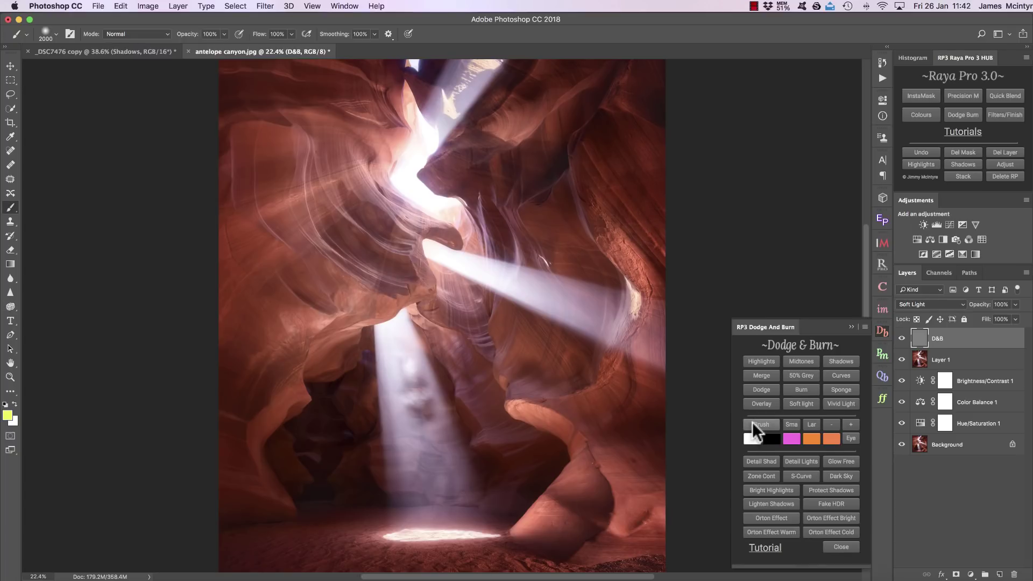
click(751, 438)
mouse_move(353, 204)
mouse_down()
mouse_move(257, 190)
mouse_move(247, 245)
mouse_move(380, 240)
mouse_up()
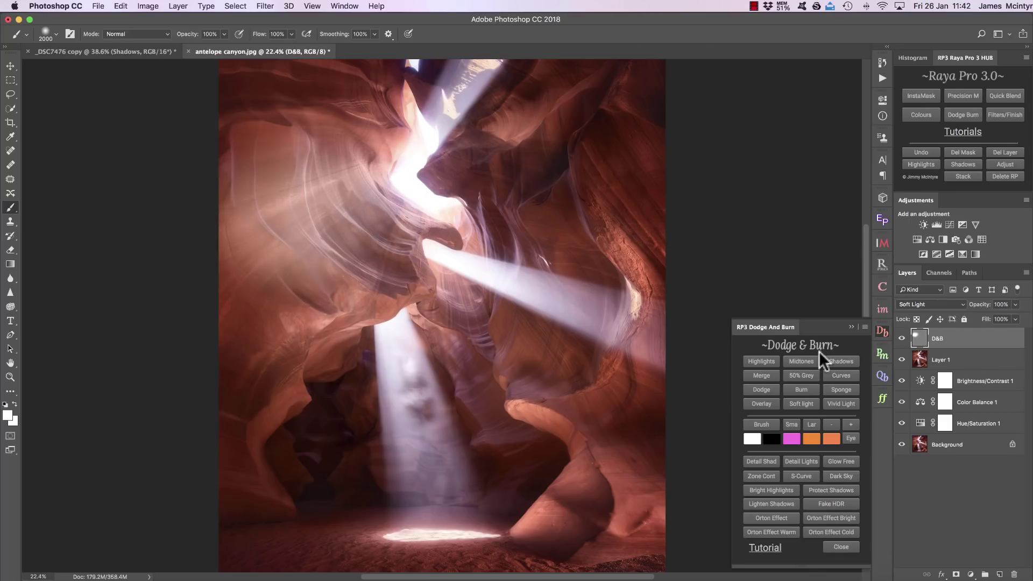
Set the D&B layer to Overlay at 46% opacity and lighten the upper- and lower-right rocks.
click(766, 405)
drag(986, 305, 956, 304)
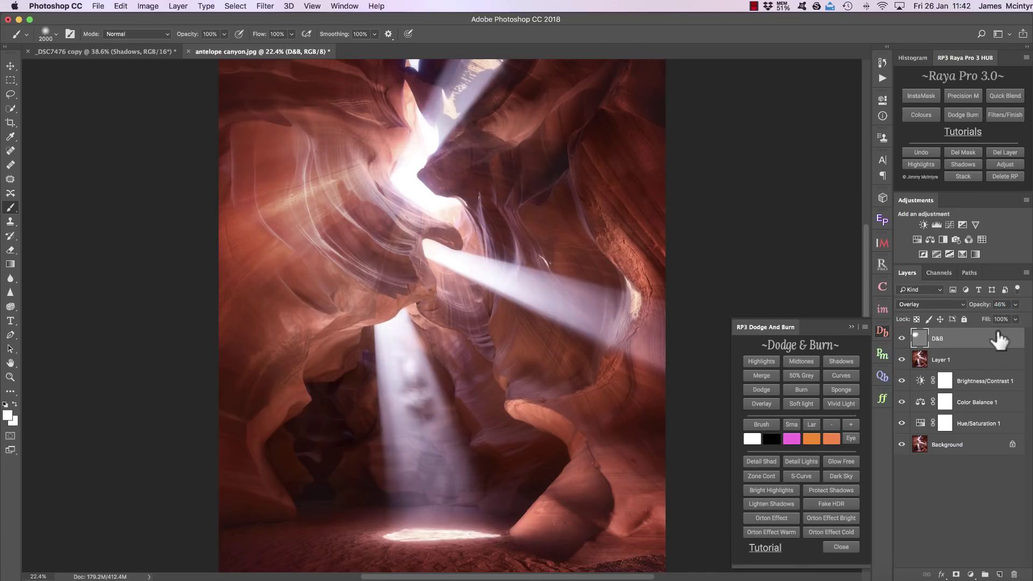
mouse_move(510, 201)
mouse_down()
mouse_move(590, 155)
mouse_move(602, 125)
mouse_up()
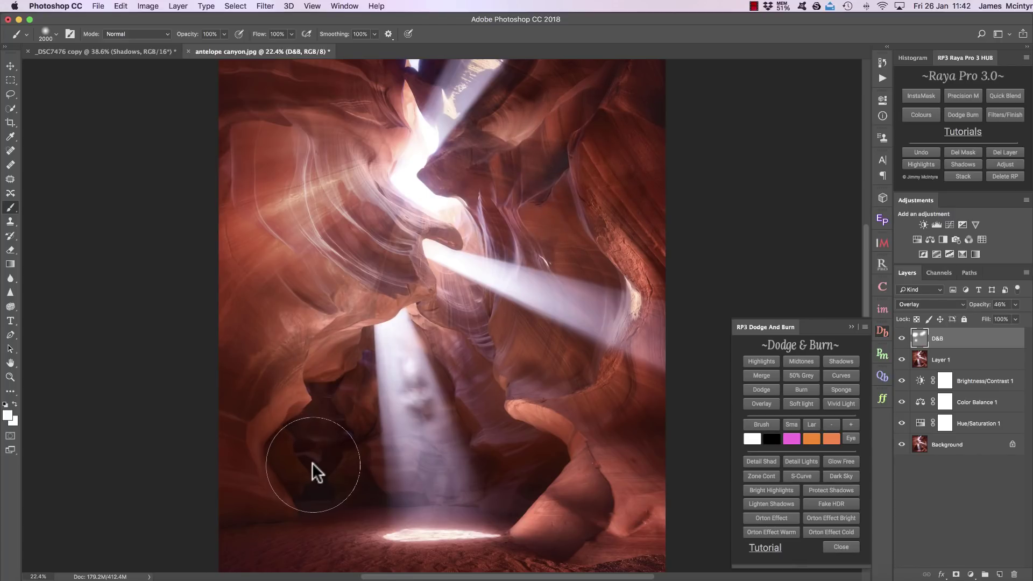
mouse_move(680, 491)
mouse_down()
mouse_move(523, 490)
mouse_move(628, 549)
mouse_move(657, 477)
mouse_up()
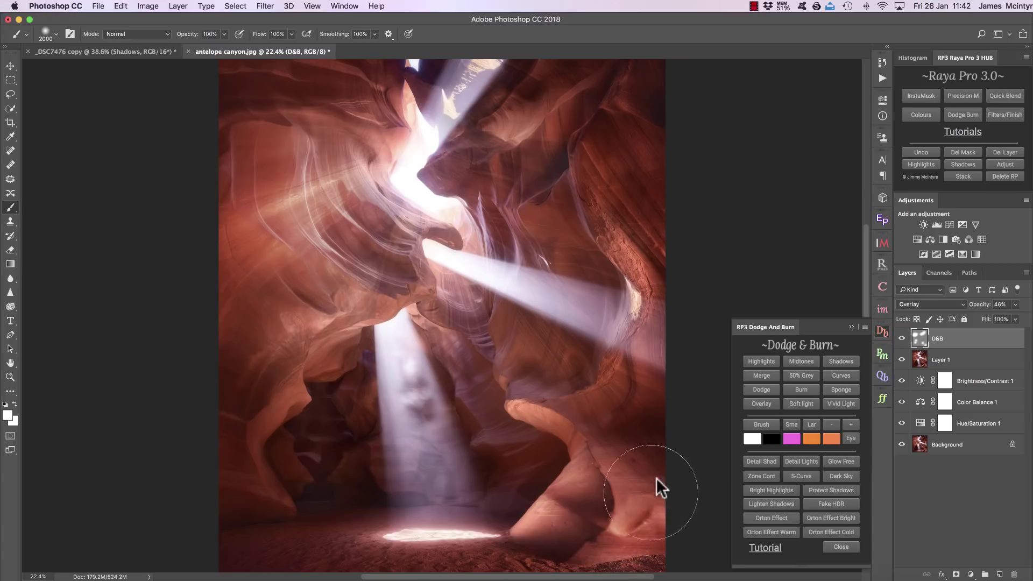
click(839, 376)
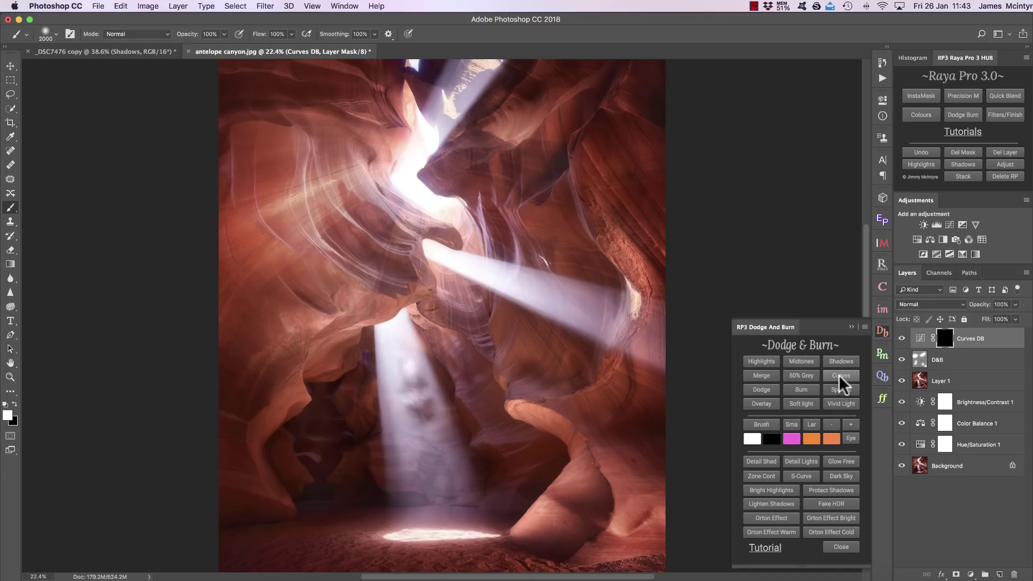
Paint the Curves DB mask white over the canyon walls and switch the layer to Luminosity.
mouse_move(335, 256)
mouse_down()
mouse_move(319, 208)
mouse_move(280, 200)
mouse_move(204, 292)
mouse_move(320, 305)
mouse_move(360, 269)
mouse_move(406, 257)
mouse_move(227, 394)
mouse_move(510, 168)
mouse_move(495, 162)
mouse_move(562, 116)
mouse_move(605, 63)
mouse_move(590, 199)
mouse_move(634, 247)
mouse_move(675, 269)
mouse_move(681, 307)
mouse_move(651, 422)
mouse_move(552, 389)
mouse_move(485, 328)
mouse_move(321, 151)
mouse_move(337, 102)
mouse_move(232, 68)
mouse_move(495, 422)
mouse_up()
mouse_move(536, 500)
mouse_down()
mouse_move(646, 566)
mouse_move(260, 566)
mouse_move(238, 544)
mouse_move(320, 486)
mouse_move(344, 383)
mouse_up()
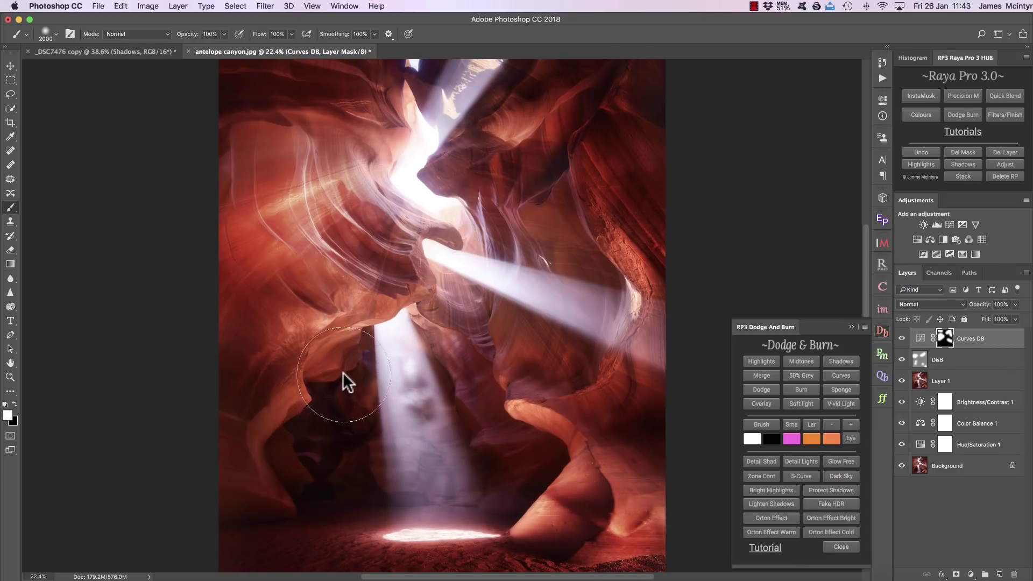
click(960, 302)
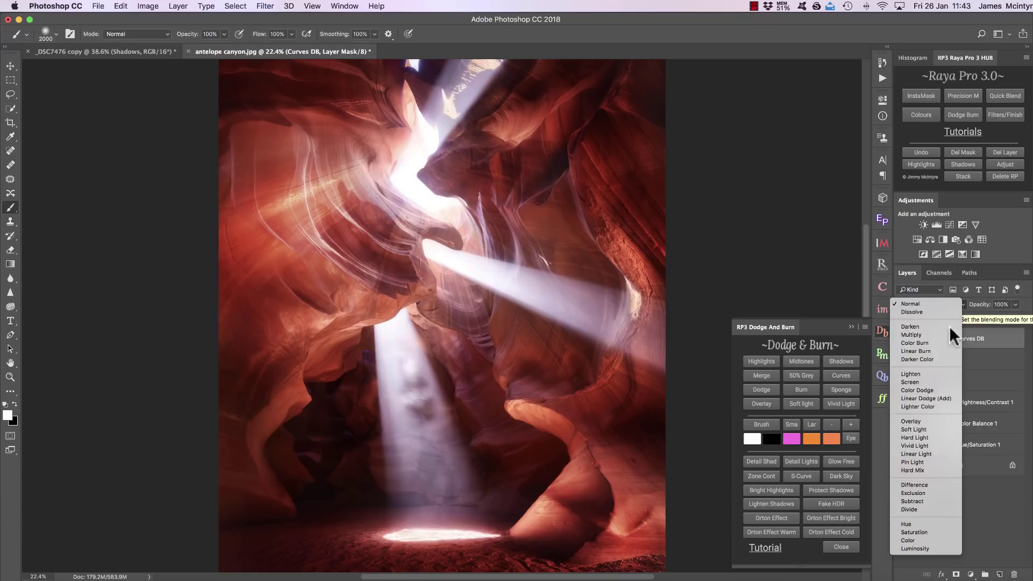
click(928, 547)
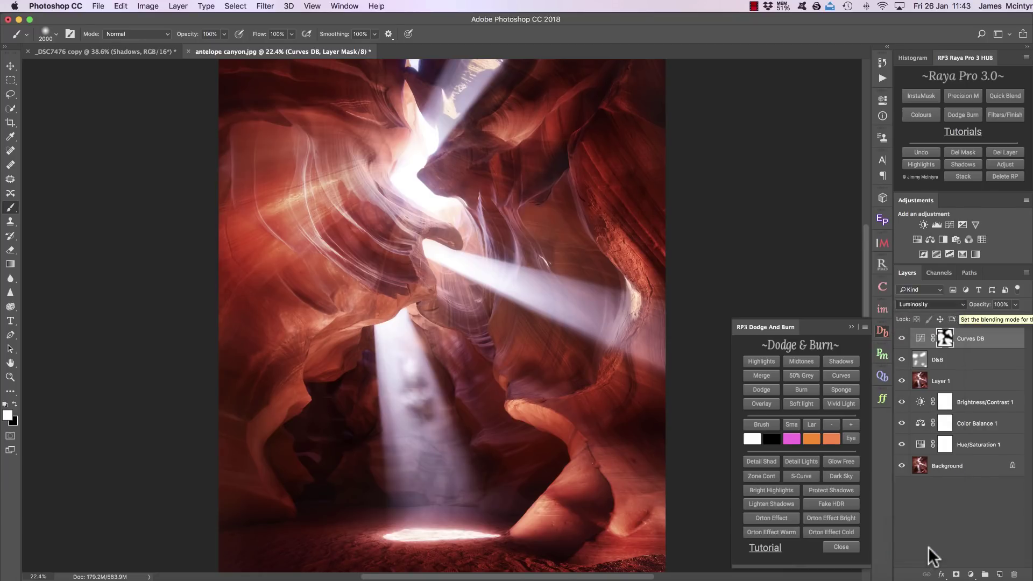
click(901, 339)
click(902, 339)
click(901, 339)
click(901, 339)
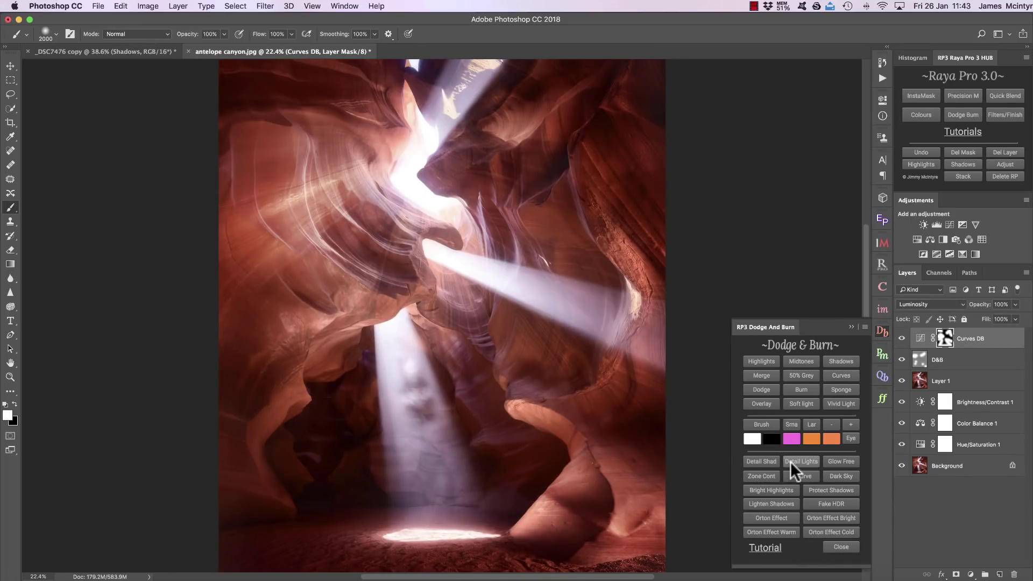
Delete layers down to Background and add a Detail Shadows high-pass layer with a darkest-tones Levels mask.
click(1014, 153)
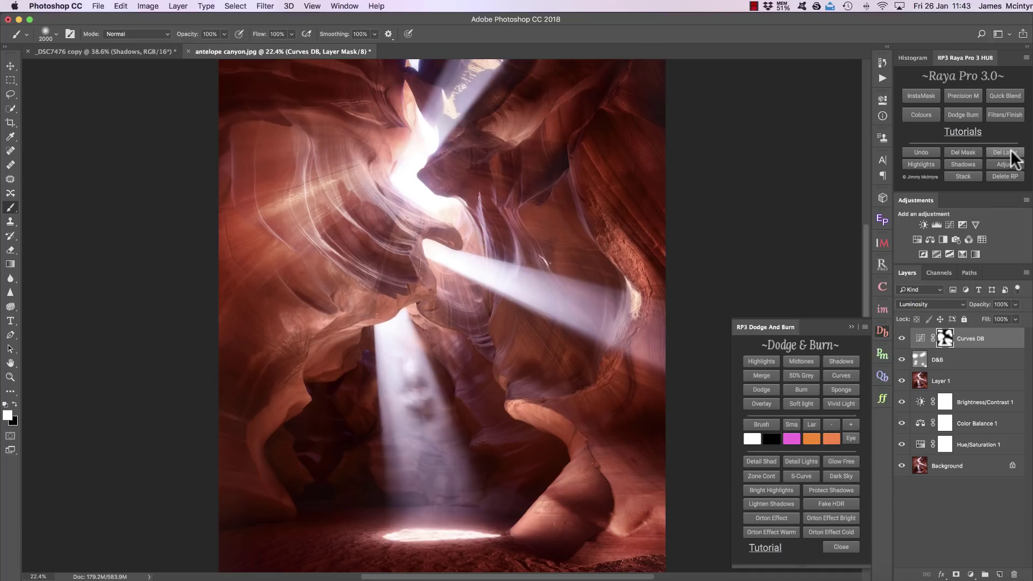
click(1014, 155)
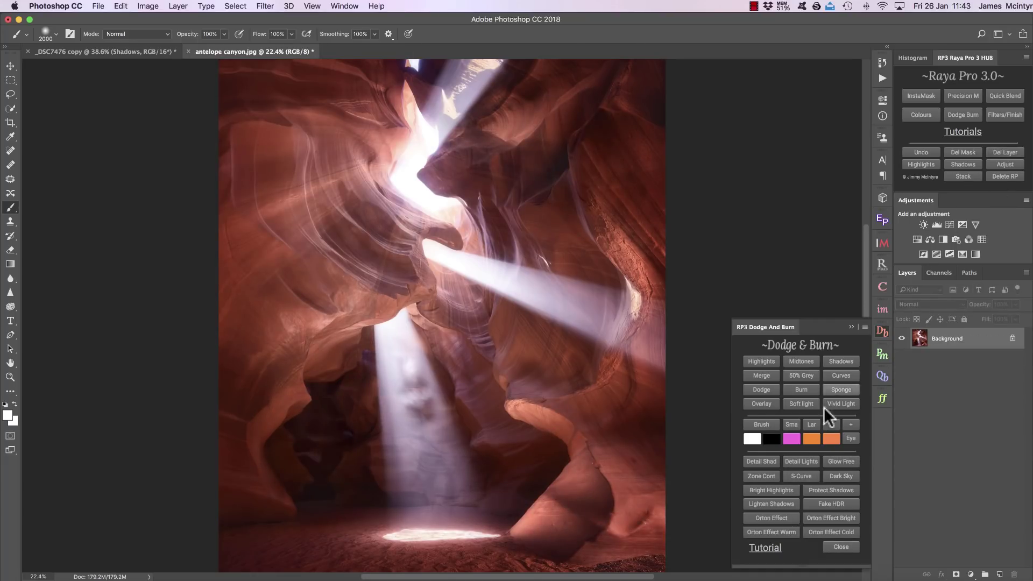
click(768, 459)
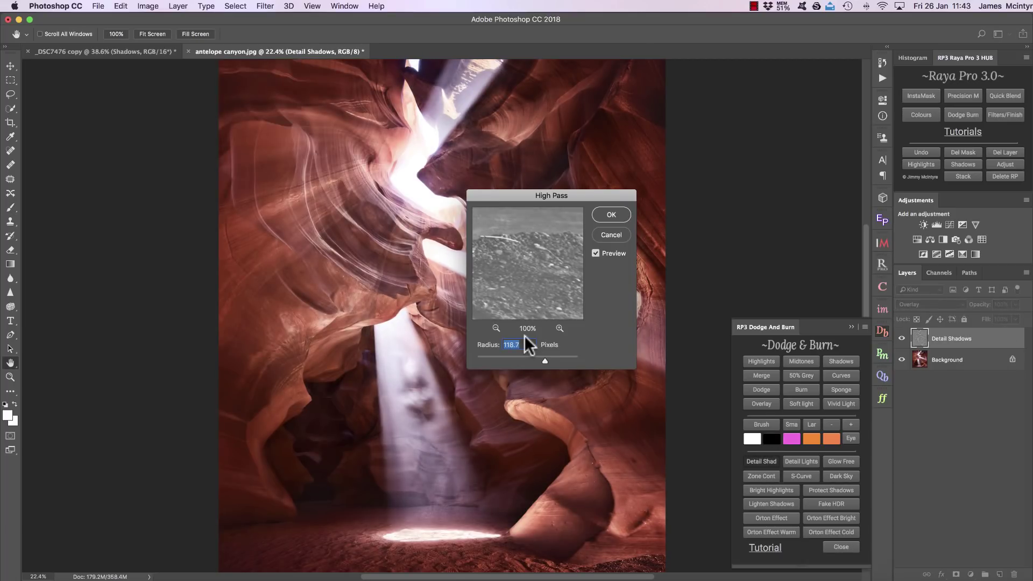
drag(543, 359, 554, 358)
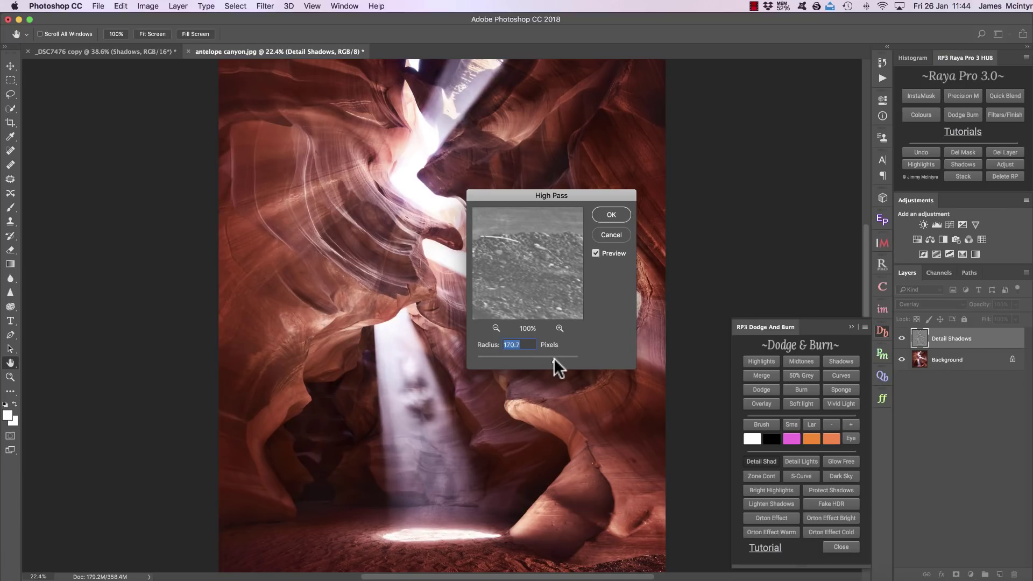
click(613, 215)
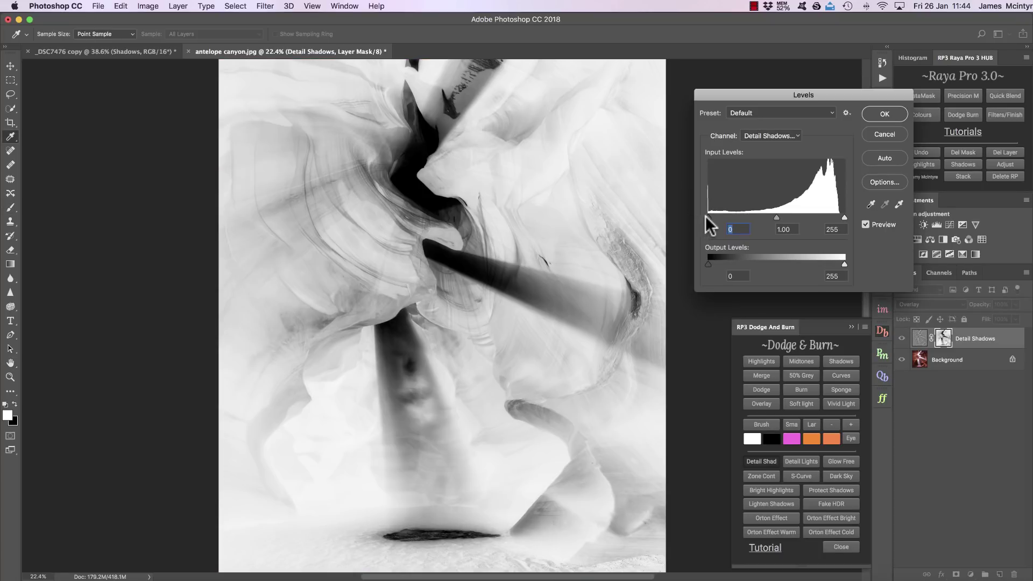
drag(708, 218, 821, 218)
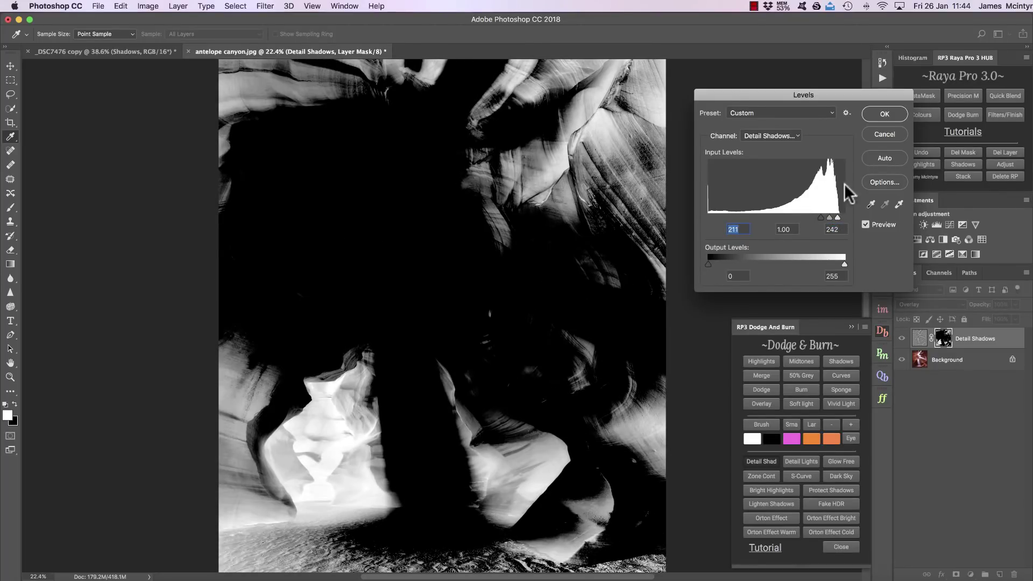
click(884, 113)
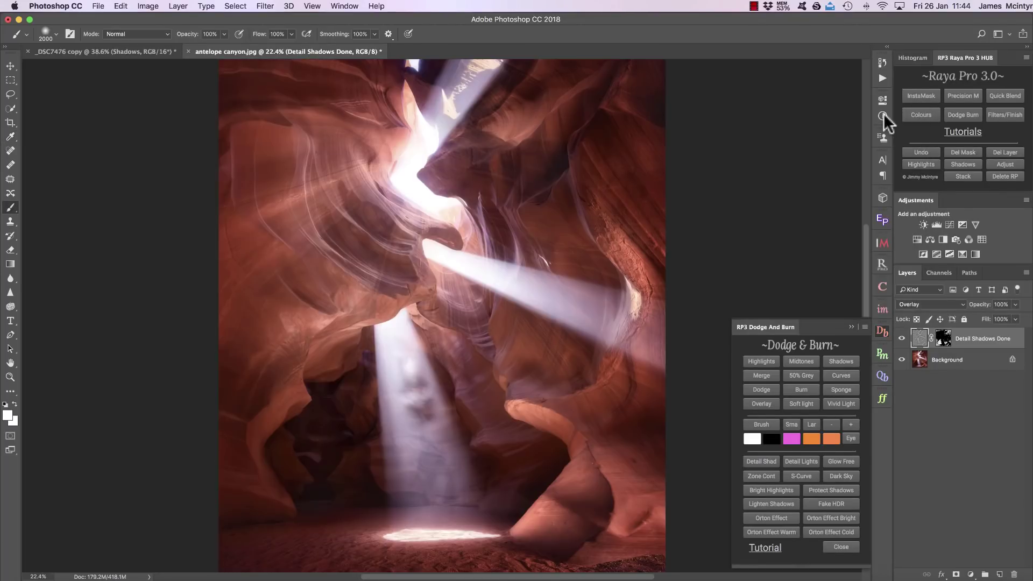
Zoom into the upper-right canyon wall and compare it with and without the detail shadows.
click(902, 338)
click(903, 338)
click(903, 338)
click(903, 339)
click(10, 377)
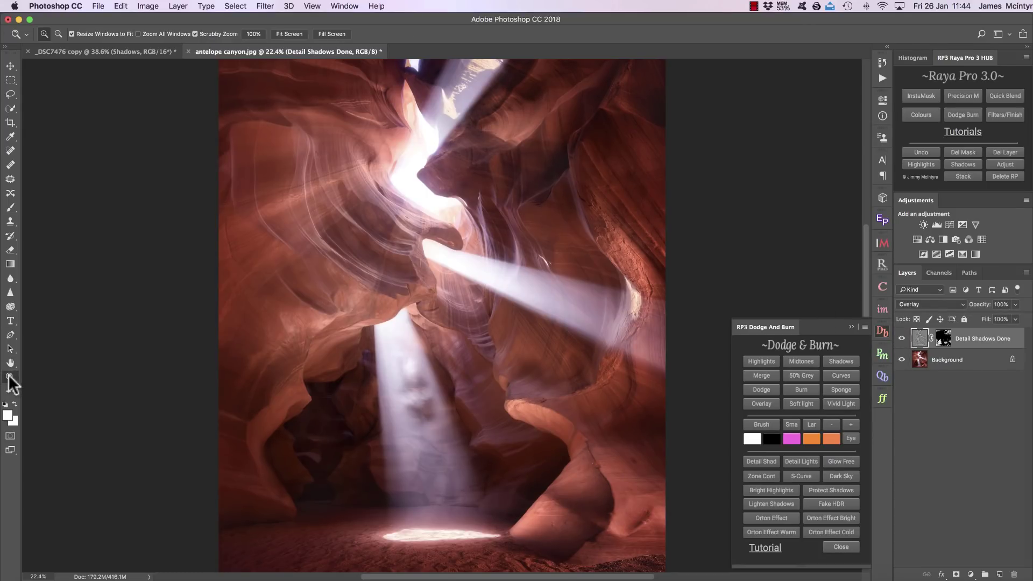
drag(554, 115, 618, 127)
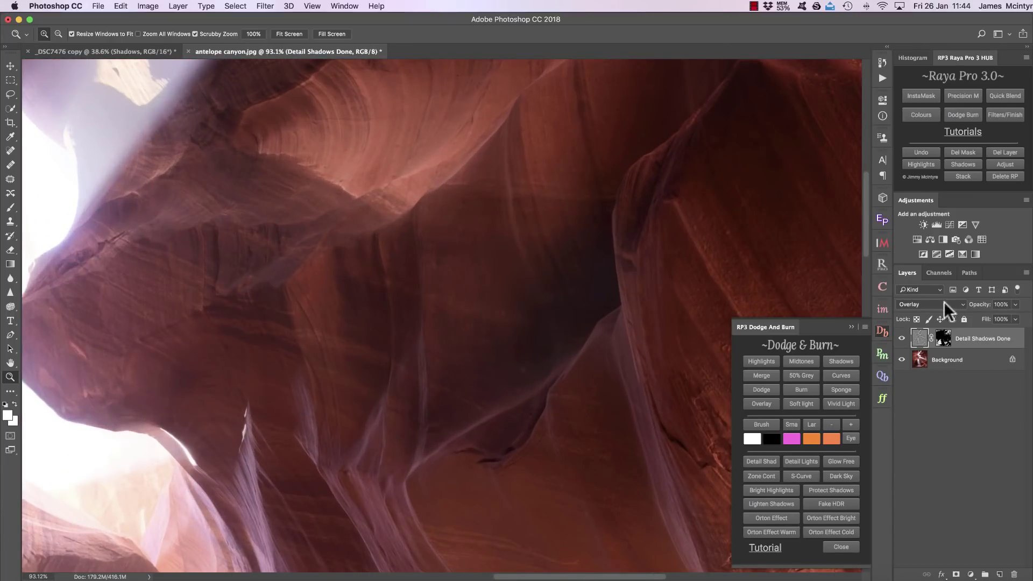
click(902, 339)
click(903, 339)
click(903, 338)
Set the Detail Shadows Done layer to Vivid Light at 31% opacity.
click(903, 338)
click(903, 338)
click(904, 339)
click(904, 339)
click(904, 339)
click(904, 338)
click(842, 403)
click(903, 338)
click(903, 338)
click(903, 338)
click(903, 339)
key(super+0)
click(902, 339)
click(902, 338)
drag(988, 306, 942, 311)
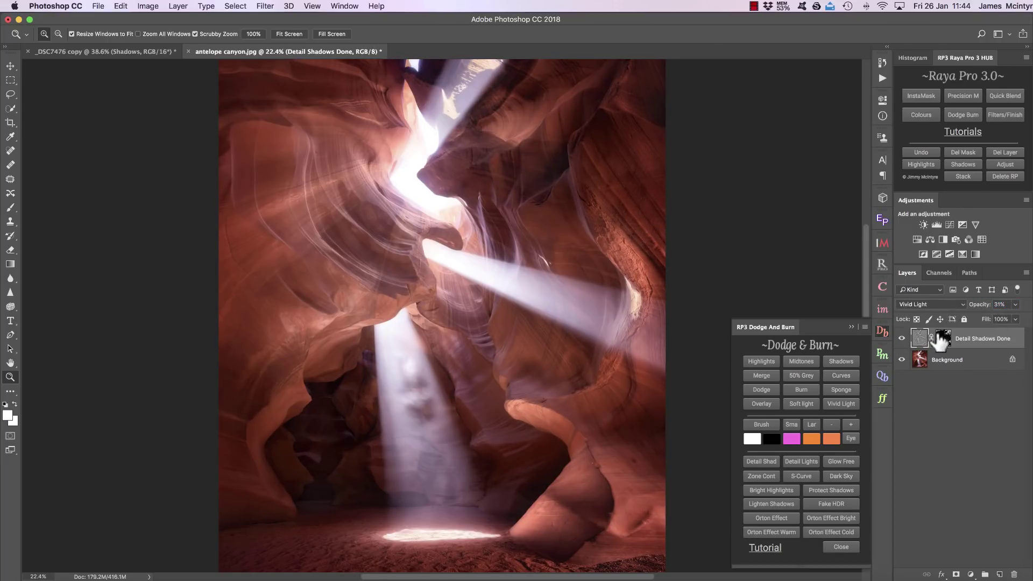
click(903, 338)
click(904, 339)
click(903, 338)
click(903, 338)
click(903, 338)
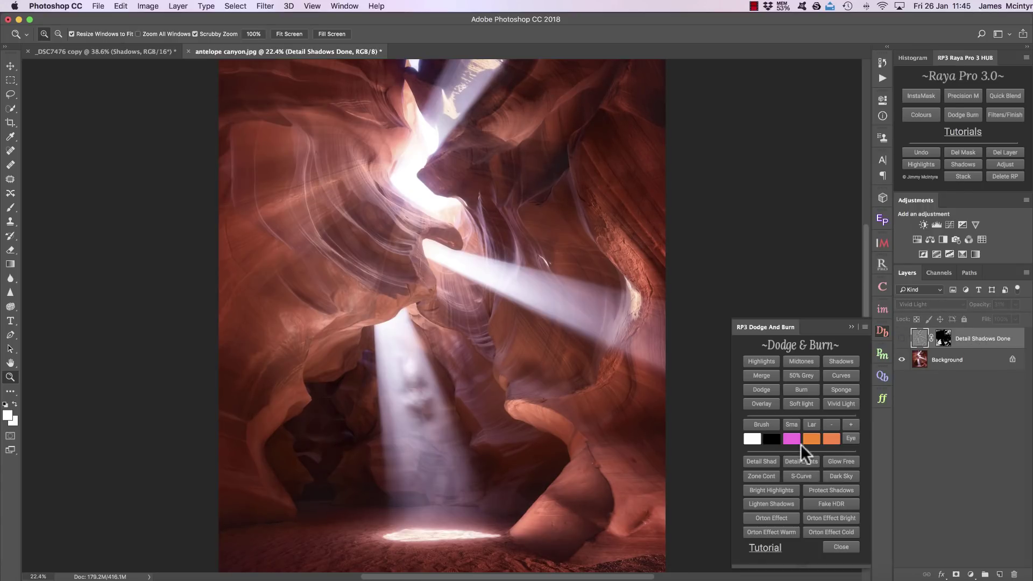
Add a Detail Lights high-pass layer at about radius 120 with Levels white point 196.
click(799, 461)
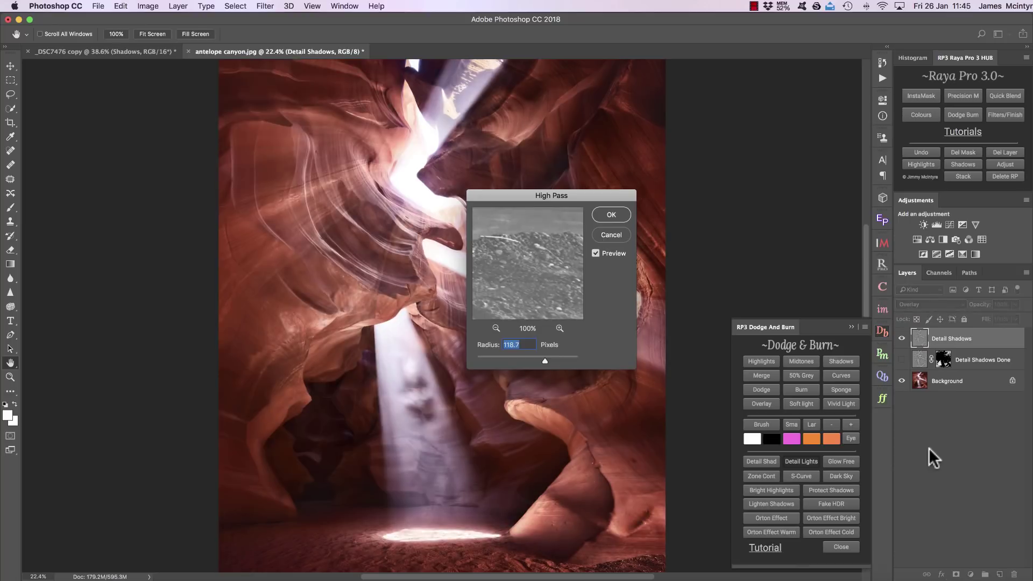
drag(543, 357, 545, 357)
click(609, 213)
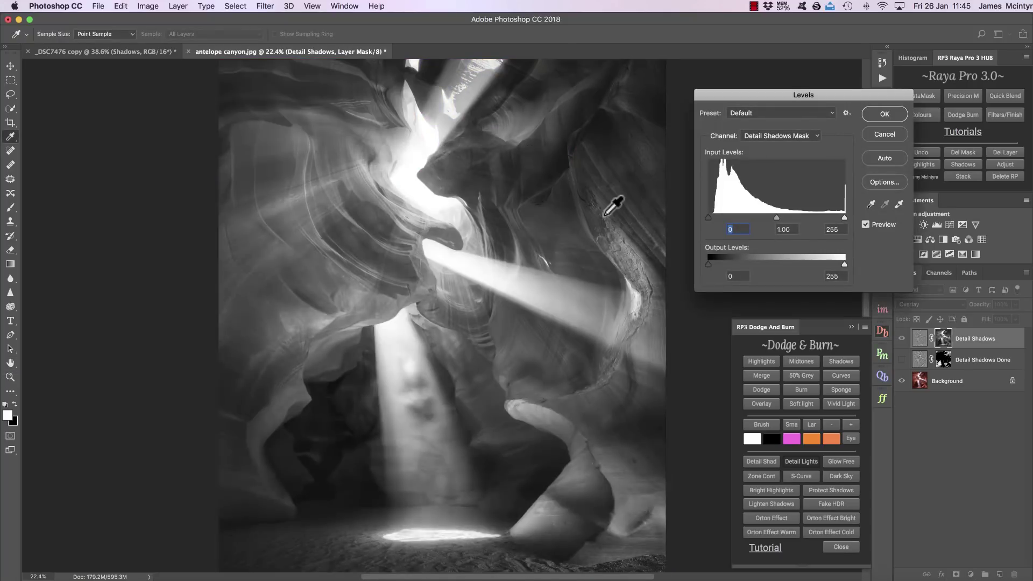
drag(836, 216, 741, 217)
click(883, 114)
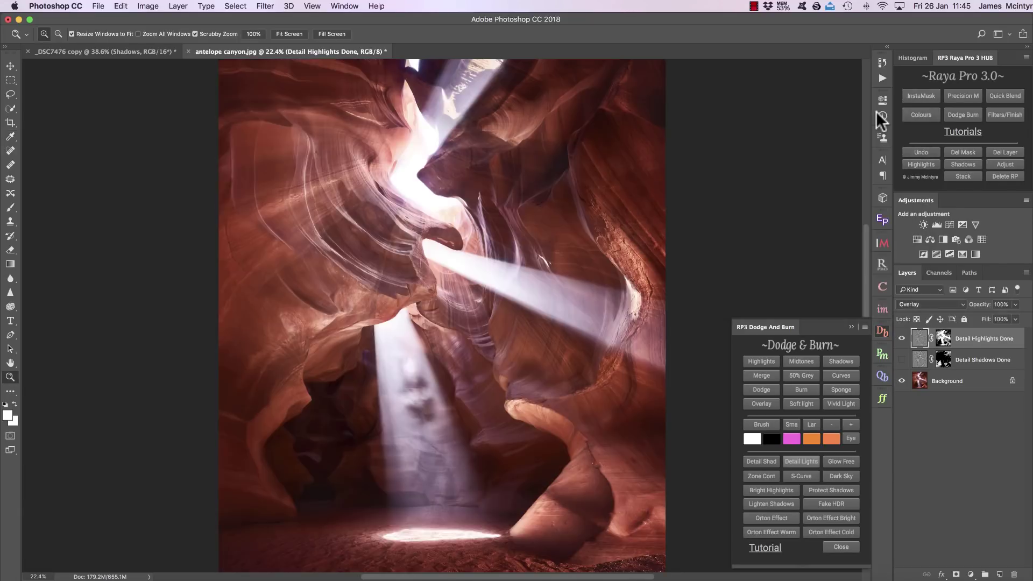
Lower the Detail Highlights Done layer to 37% opacity and compare it zoomed in on the walls.
click(901, 339)
click(902, 339)
click(901, 339)
click(902, 339)
drag(981, 305, 947, 303)
click(902, 339)
click(902, 340)
drag(382, 229, 452, 316)
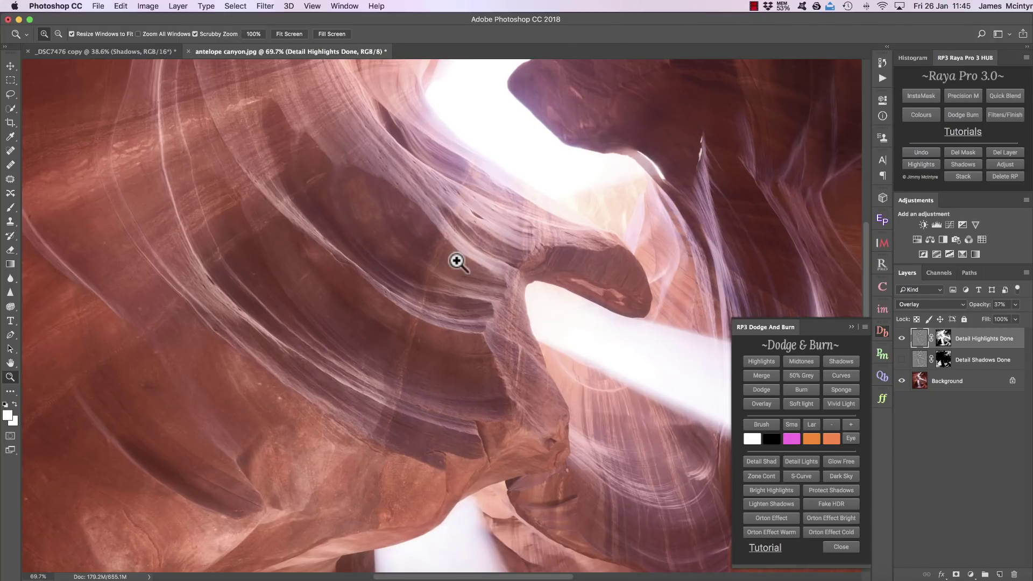
click(903, 340)
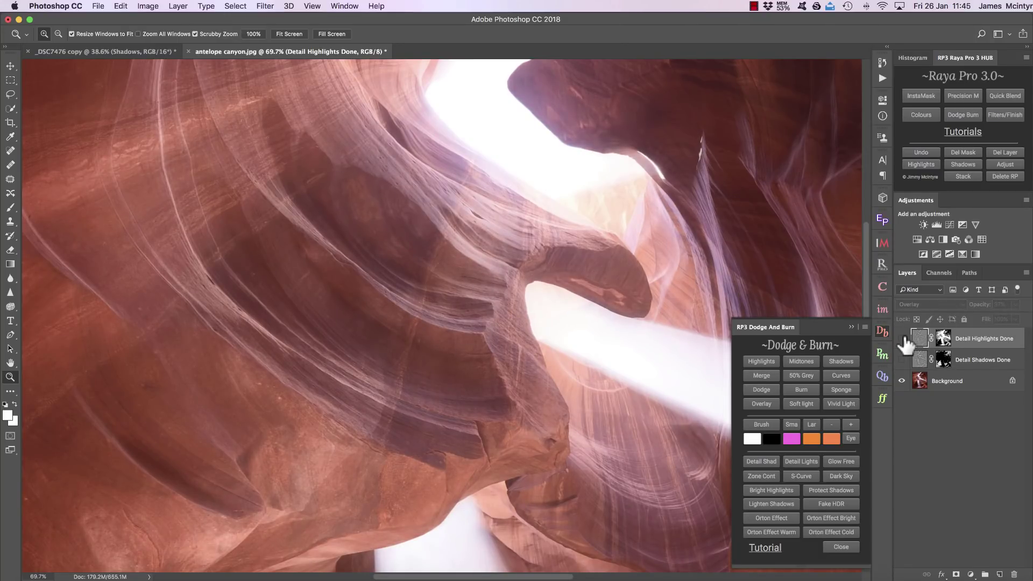
click(903, 340)
click(903, 340)
click(903, 340)
click(903, 340)
click(903, 341)
click(903, 340)
click(903, 340)
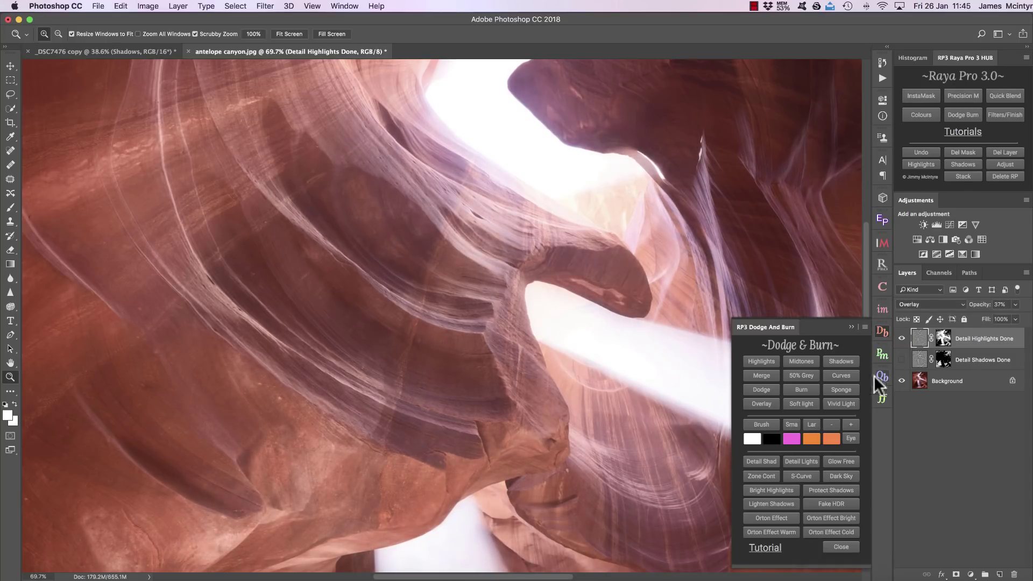
Switch the Detail Highlights Done layer to Vivid Light and compare the result on and off.
click(850, 402)
click(902, 339)
click(903, 339)
click(903, 339)
click(903, 339)
click(903, 339)
click(903, 339)
click(904, 339)
click(903, 339)
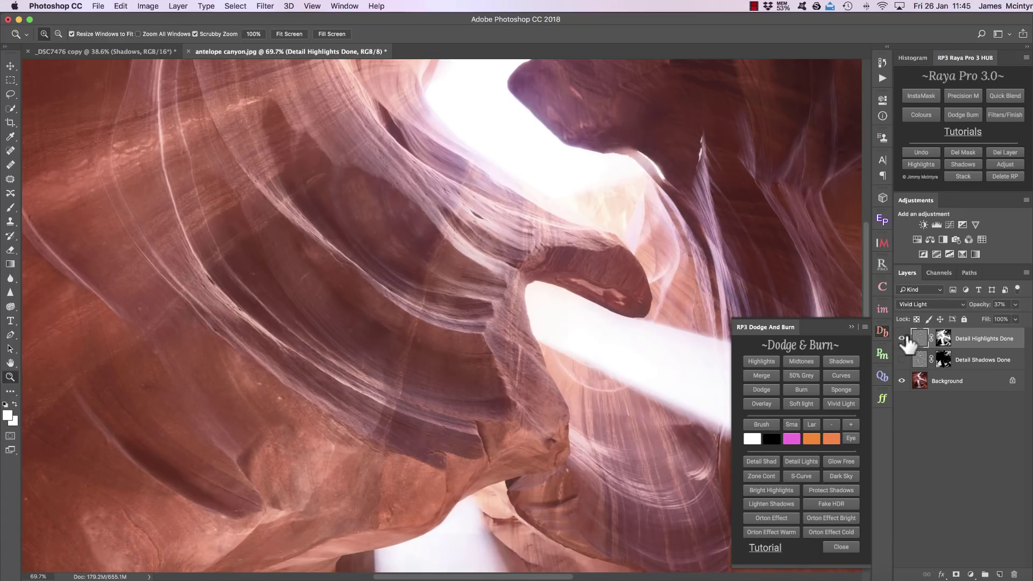
key(super+0)
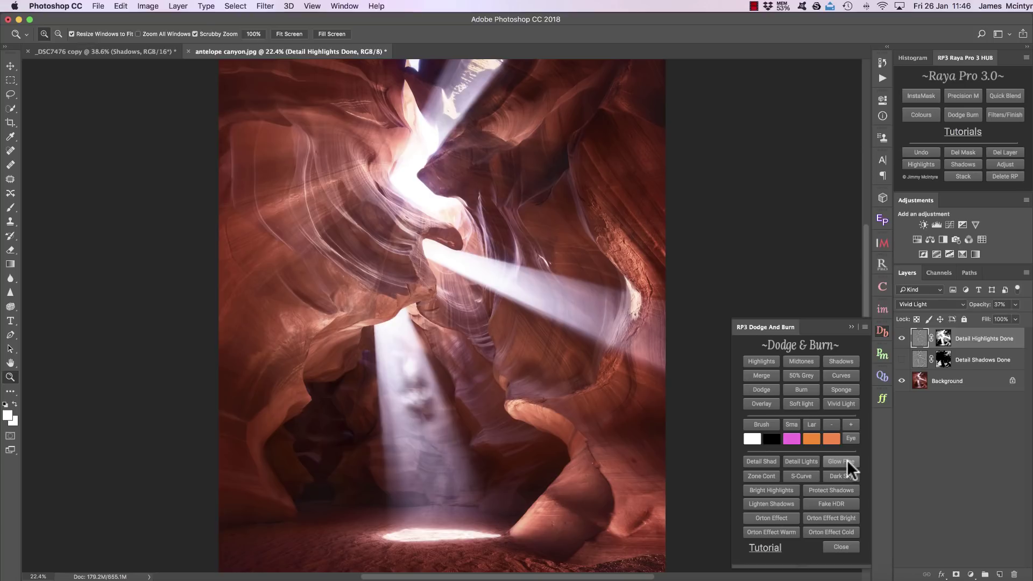
Add a Glow Free soft-light layer and paint white glow over the canyon walls and light beams.
click(847, 460)
mouse_move(388, 221)
mouse_down()
mouse_move(208, 237)
mouse_move(381, 270)
mouse_up()
mouse_move(629, 130)
mouse_down()
mouse_move(511, 178)
mouse_move(657, 334)
mouse_move(560, 377)
mouse_up()
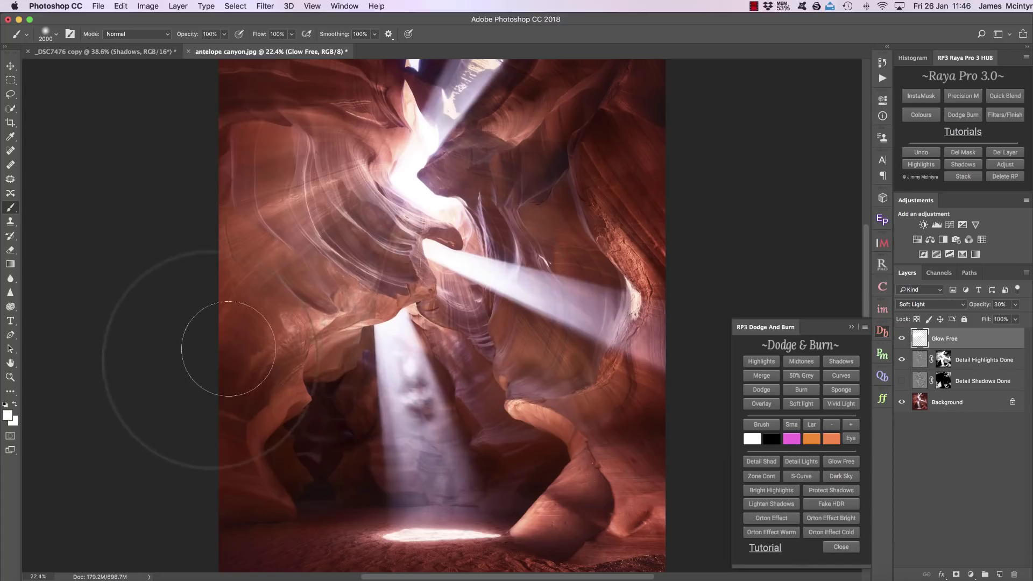
mouse_move(219, 70)
mouse_down()
mouse_move(500, 138)
mouse_move(646, 91)
mouse_move(669, 173)
mouse_up()
mouse_move(307, 437)
mouse_down()
mouse_move(278, 407)
mouse_move(131, 392)
mouse_up()
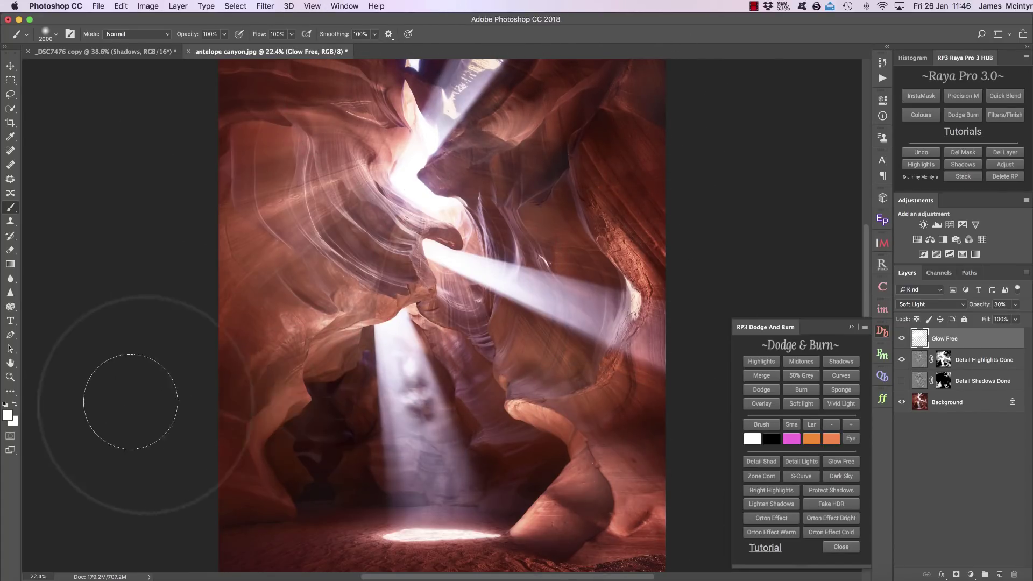
Toggle the Glow Free layer on and off to compare the glow.
click(902, 338)
click(902, 338)
click(902, 339)
click(903, 339)
click(903, 339)
click(903, 339)
click(904, 339)
click(903, 338)
click(906, 340)
click(907, 340)
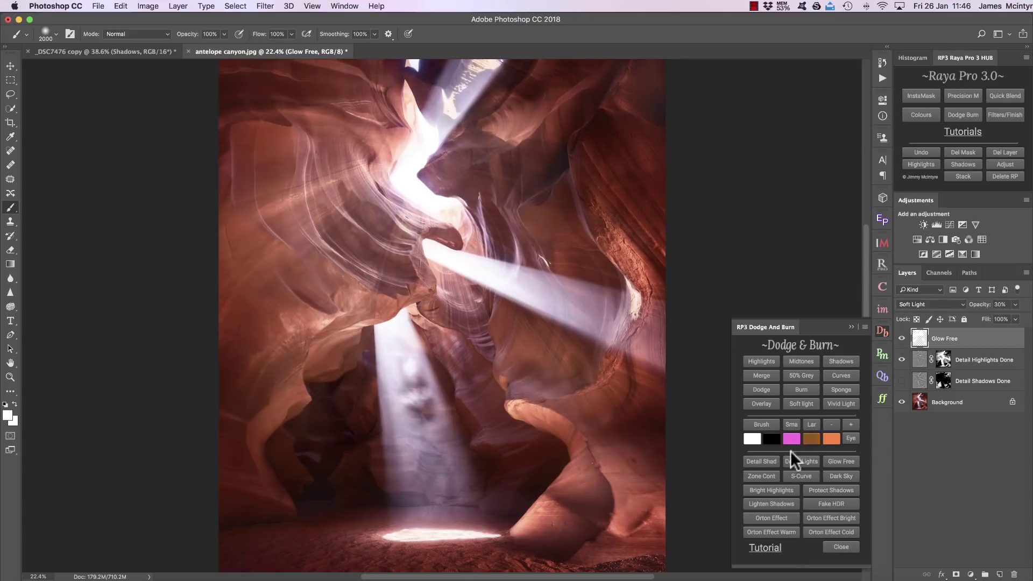
Add the Contrast Zones group and inspect each Highlights, Shadows and Midtones luminosity mask.
click(764, 475)
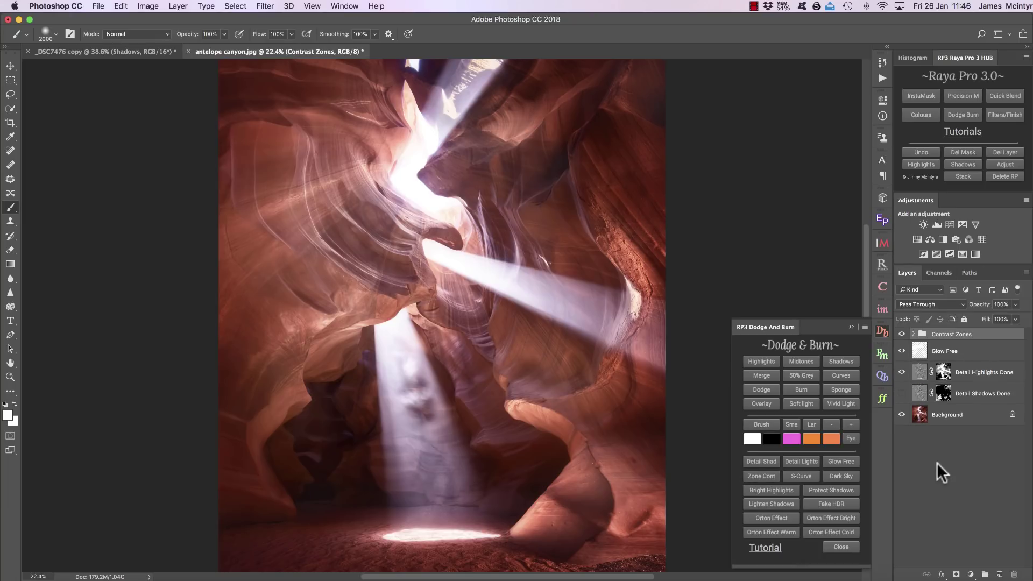
click(913, 334)
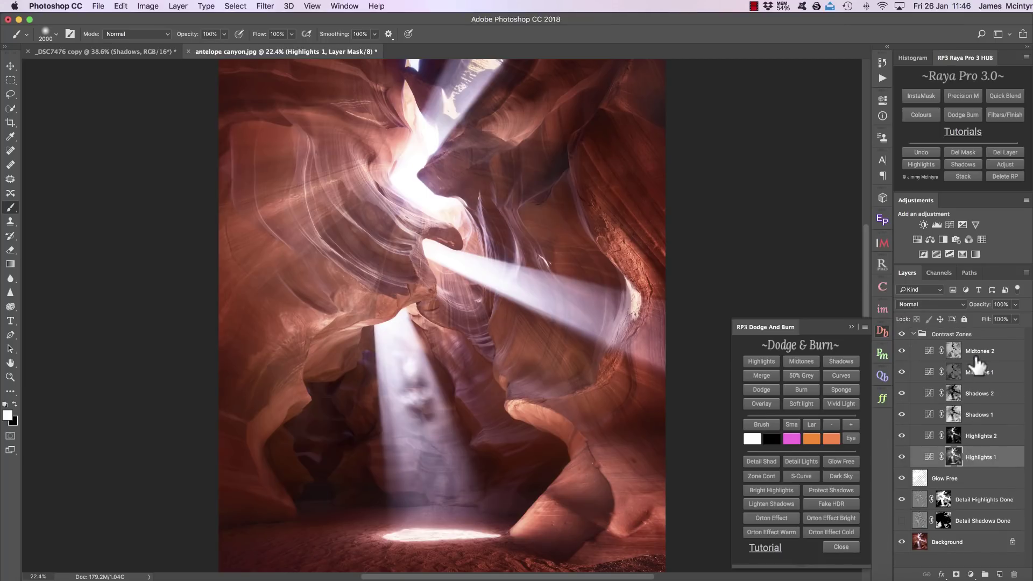
alt+click(955, 457)
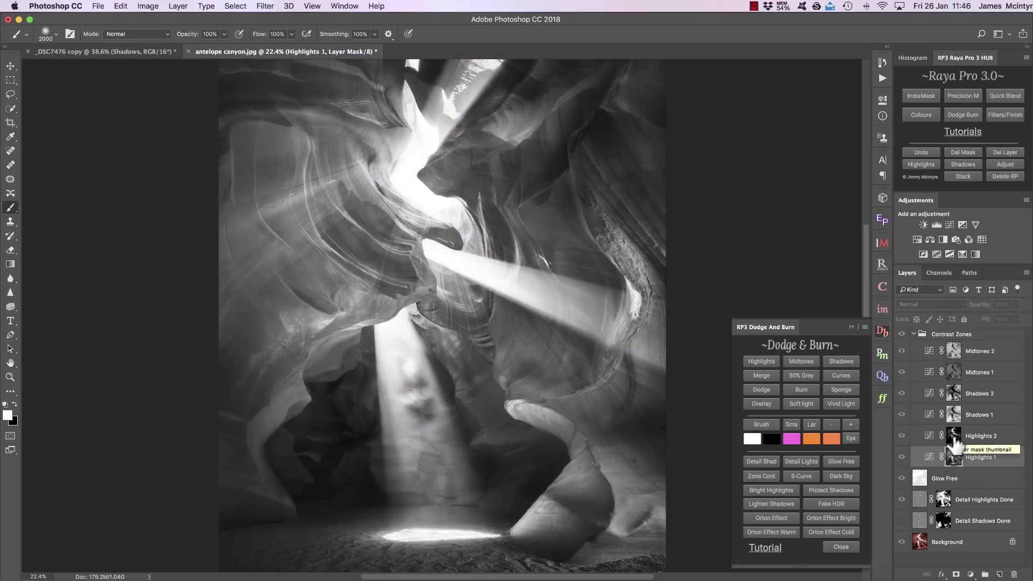
alt+click(954, 438)
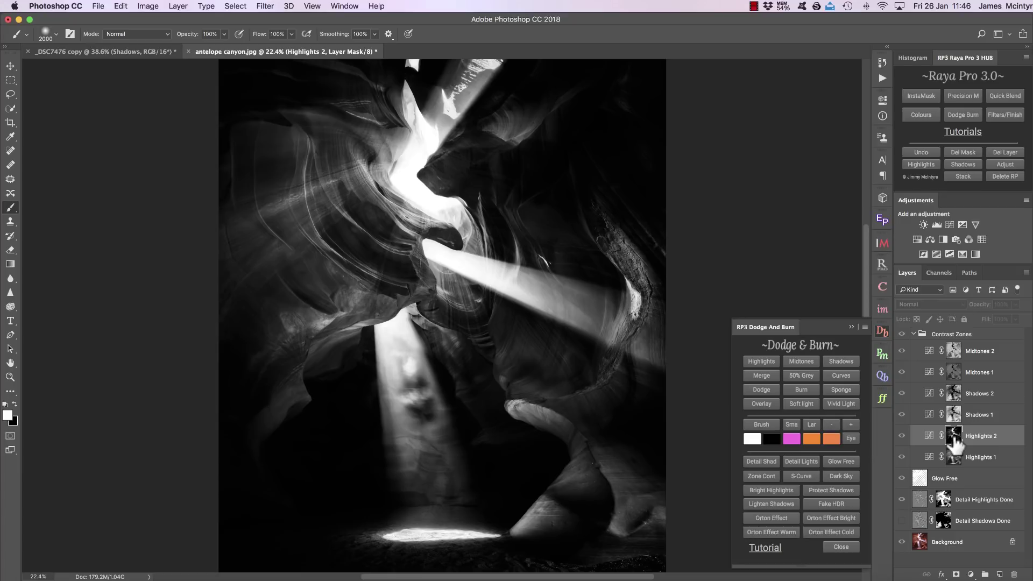
alt+click(954, 416)
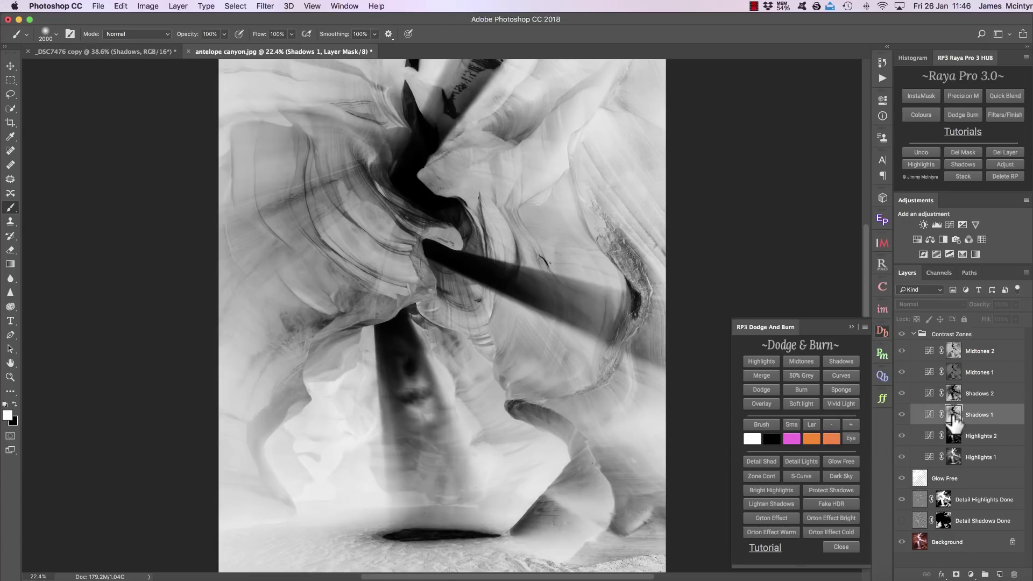
alt+click(955, 394)
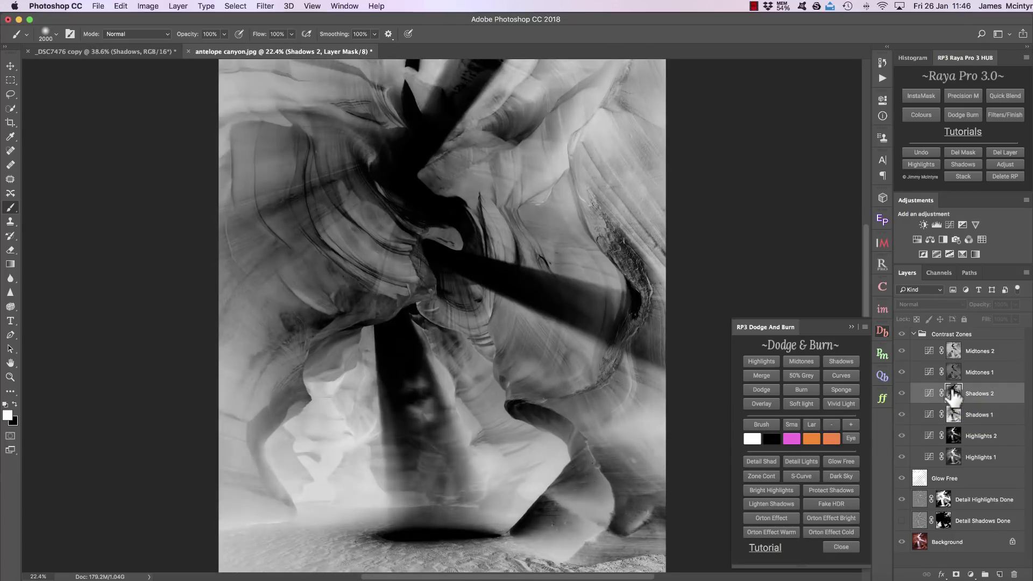
alt+click(954, 373)
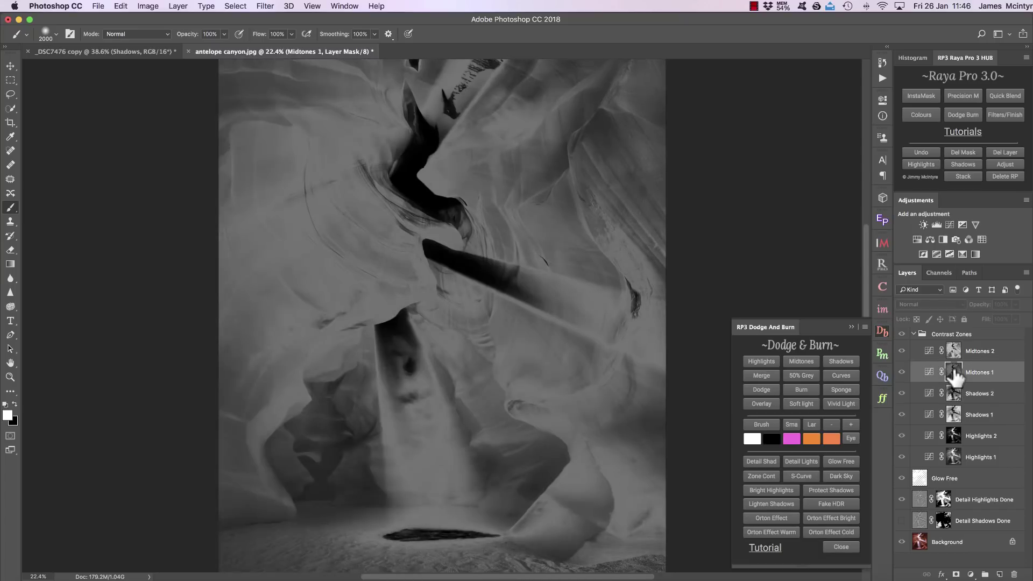
alt+click(955, 351)
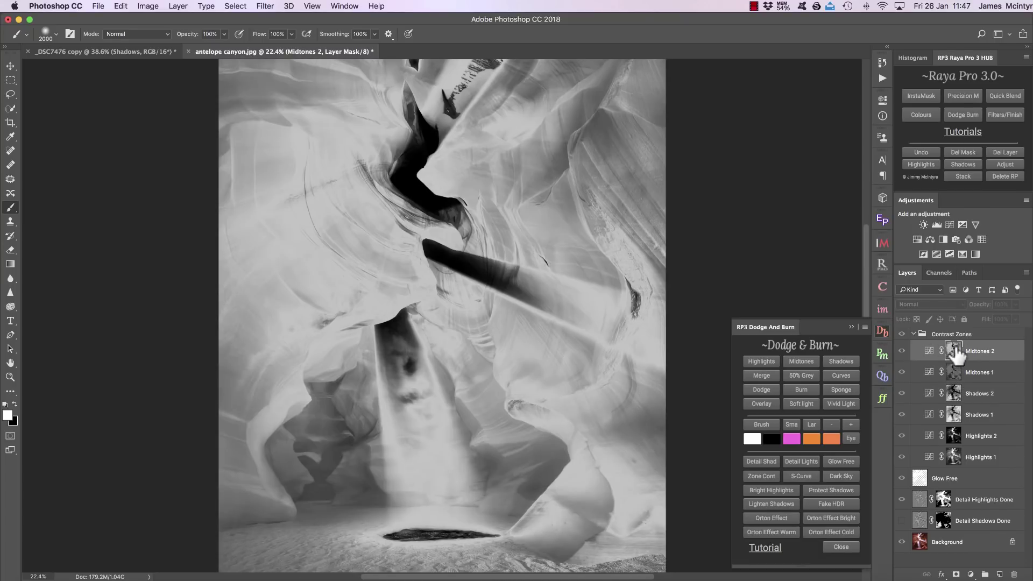
click(929, 456)
Raise the Highlights 1 and 2 curves, hiding both, and bend Shadows 1 to map 130 to 99.
key(x)
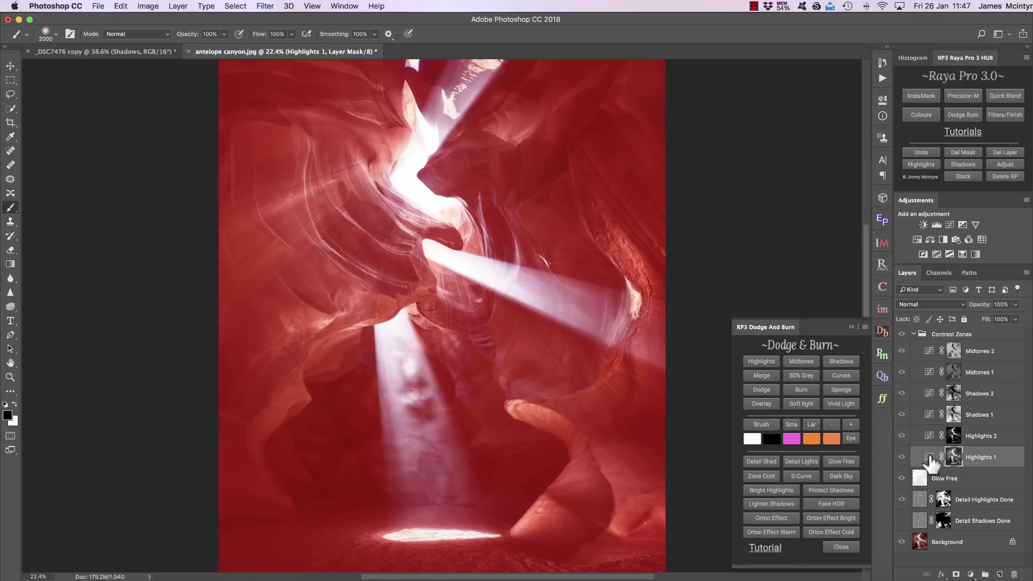
double_click(930, 458)
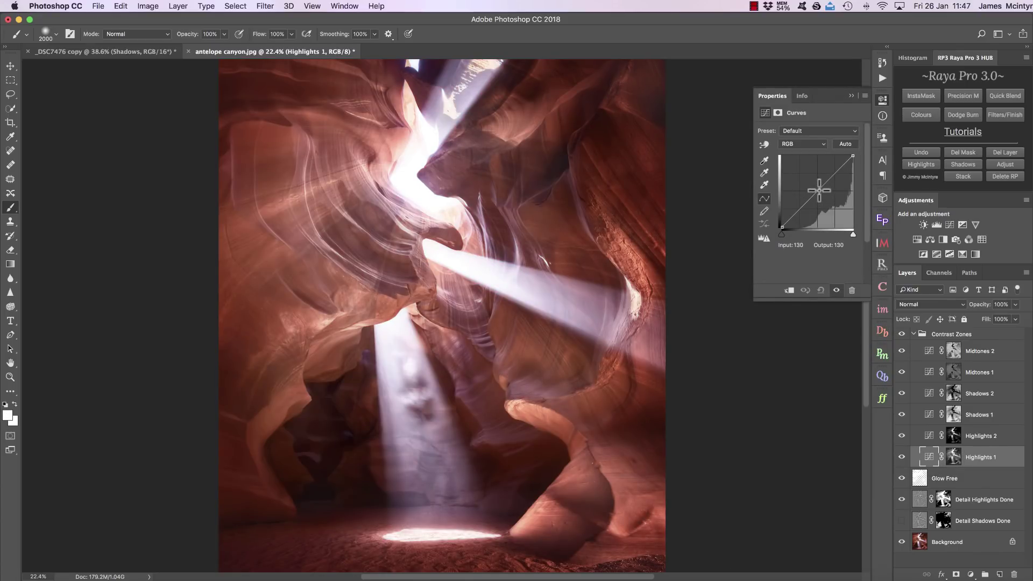
drag(817, 192, 819, 174)
click(902, 457)
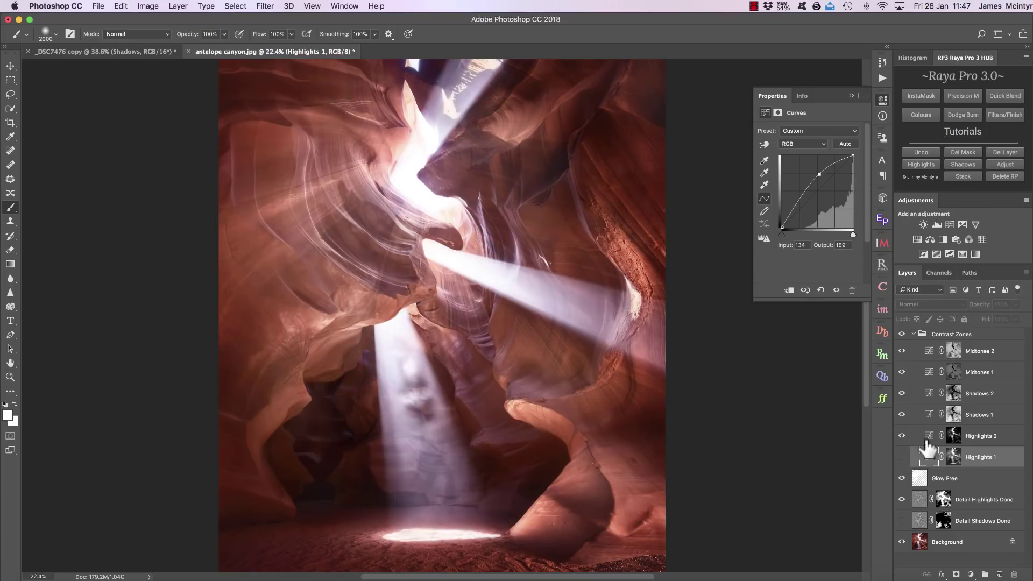
click(926, 443)
drag(825, 175, 814, 168)
click(903, 436)
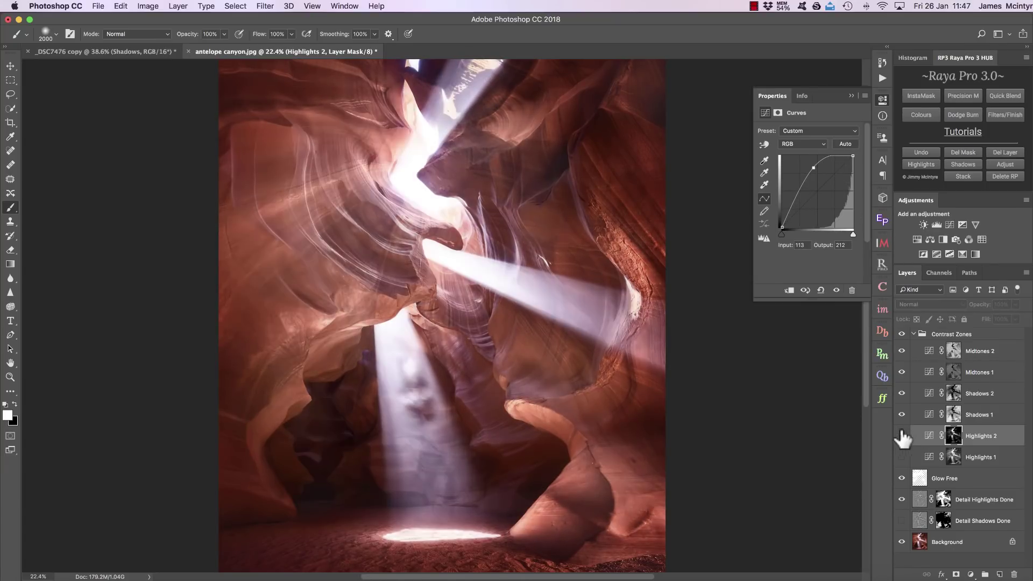
click(922, 415)
mouse_move(808, 201)
mouse_down()
mouse_move(808, 187)
mouse_move(819, 200)
mouse_up()
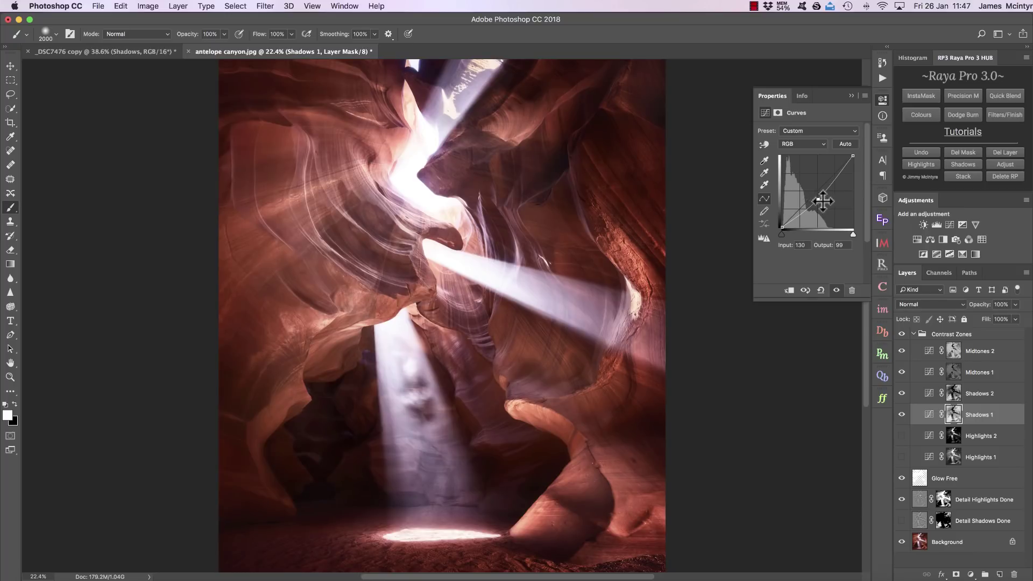
Hide Shadows 1, reshape the Shadows 2 curve, then hide Shadows 2 as well.
click(902, 415)
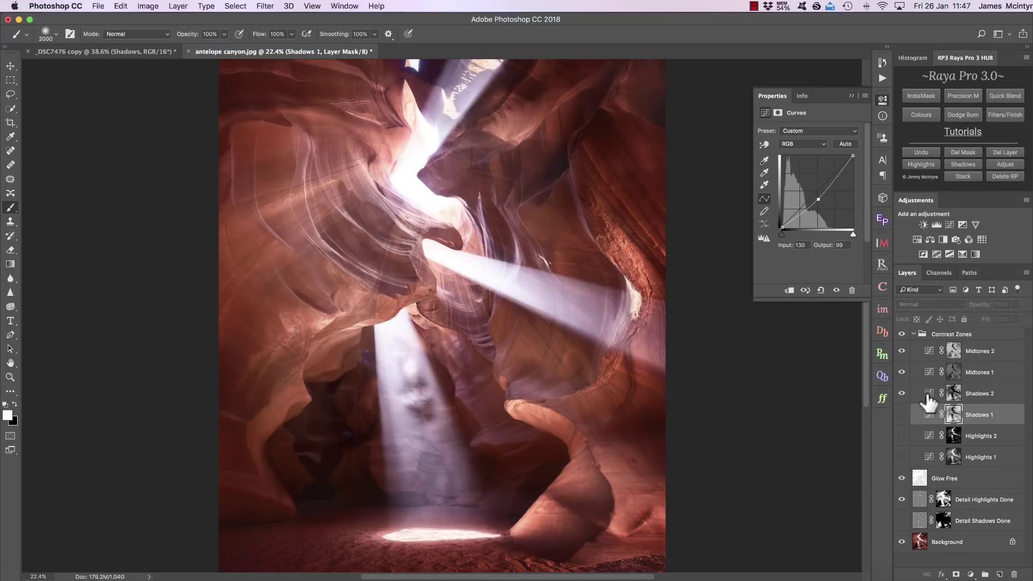
click(928, 399)
drag(823, 186, 837, 197)
click(902, 394)
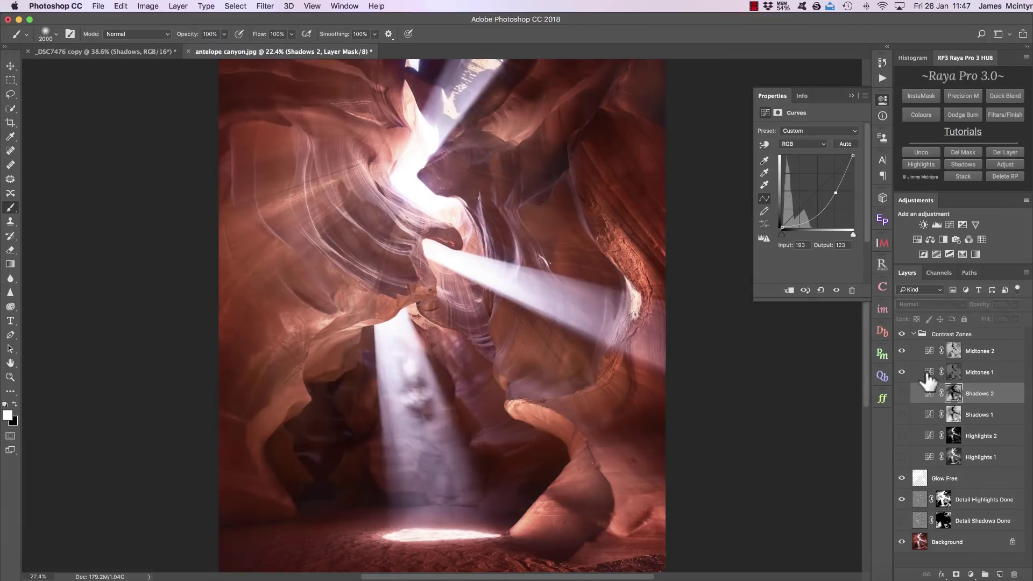
Lift the Midtones 1 and Midtones 2 curves (Midtones 2: 131 to 158), hiding Midtones 1.
click(925, 377)
drag(823, 187, 821, 177)
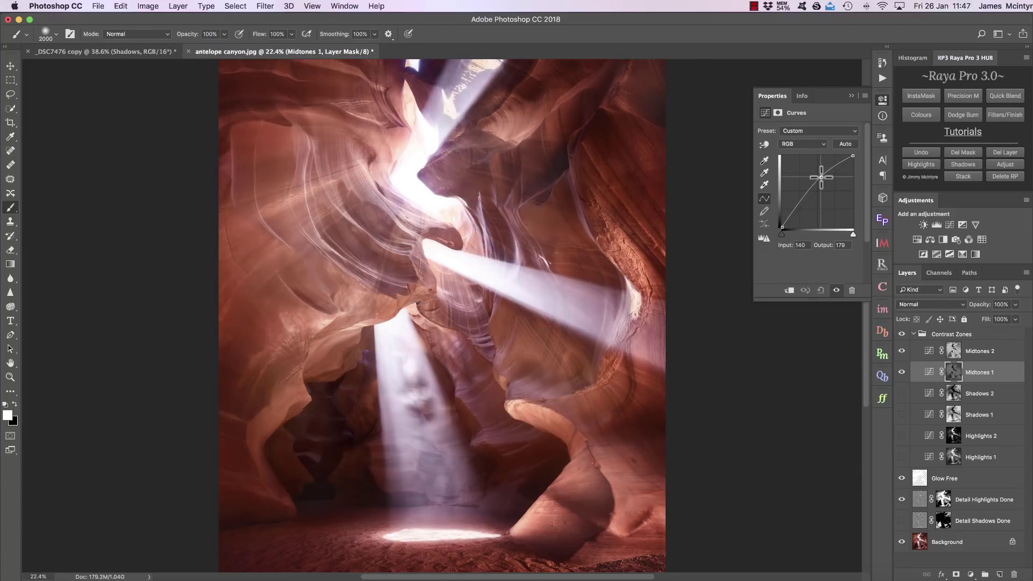
click(923, 350)
click(903, 372)
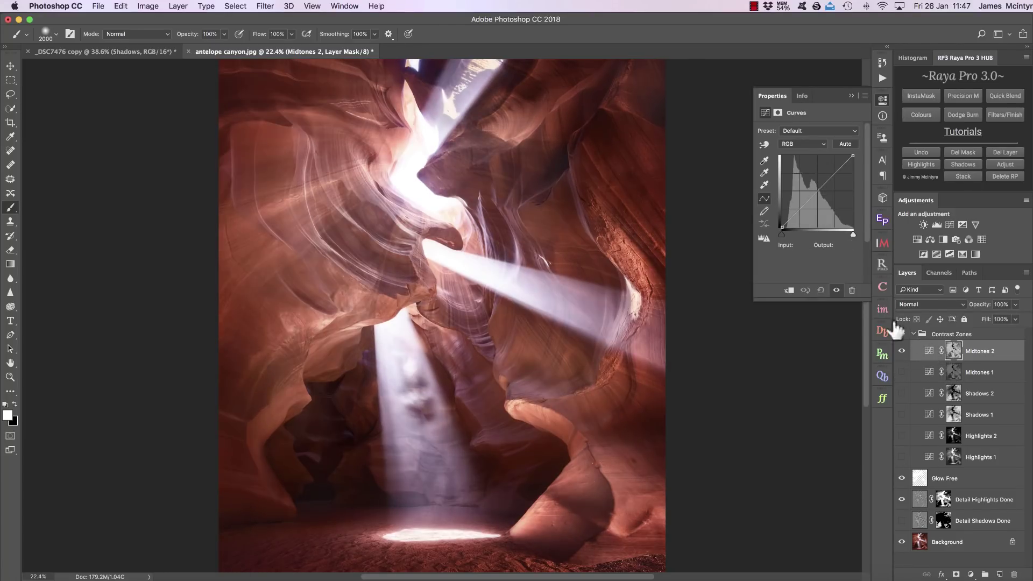
drag(813, 195, 818, 183)
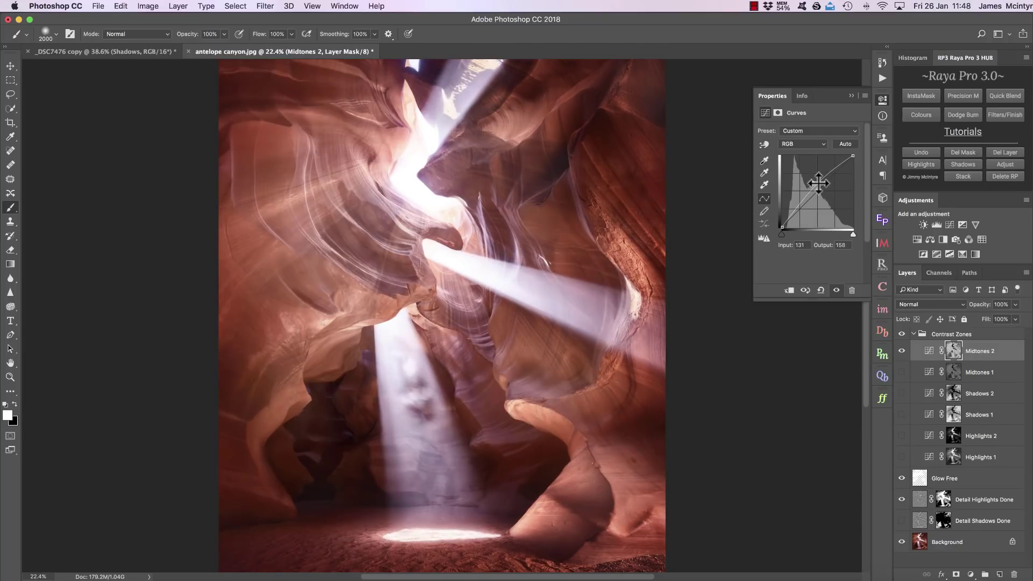
click(949, 115)
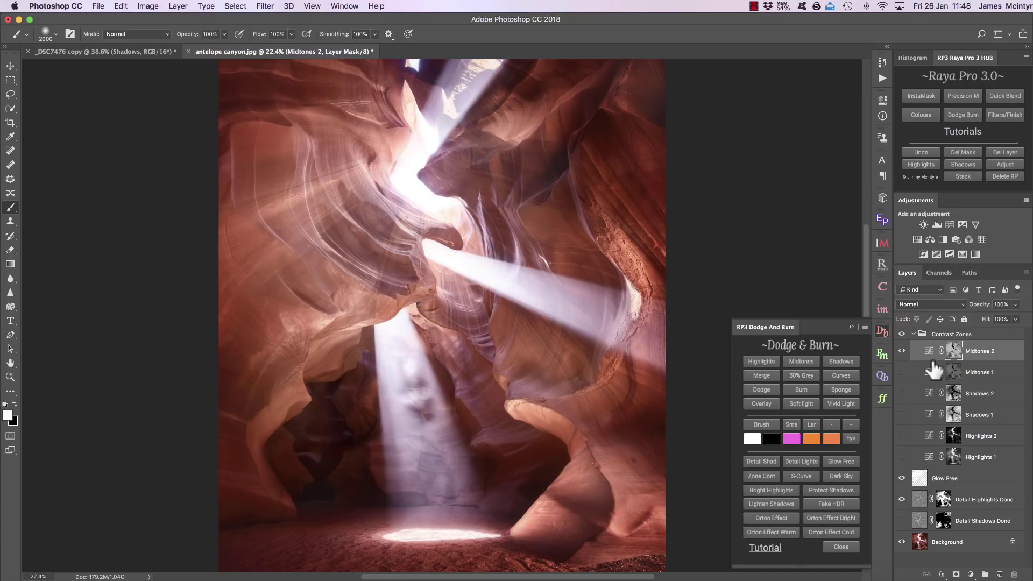
Collapse Contrast Zones and add an S-Curve layer on the canyon photo at lowered opacity.
click(951, 335)
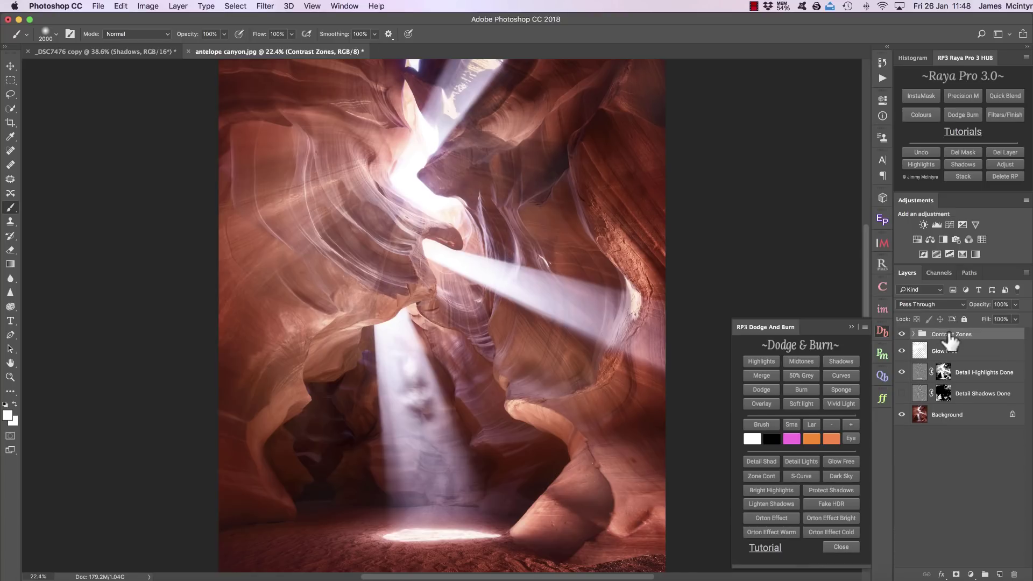
click(802, 476)
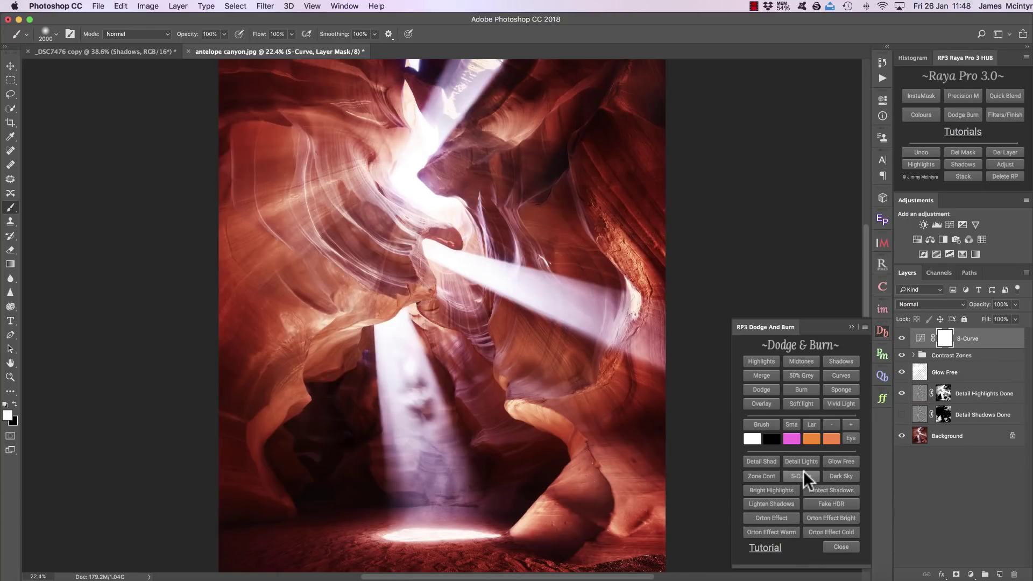
drag(988, 306, 954, 314)
Compare the canyon with and without the S-Curve, leave it hidden, and return to _DSC7476 copy.
click(903, 339)
click(903, 338)
click(903, 339)
click(903, 338)
click(903, 338)
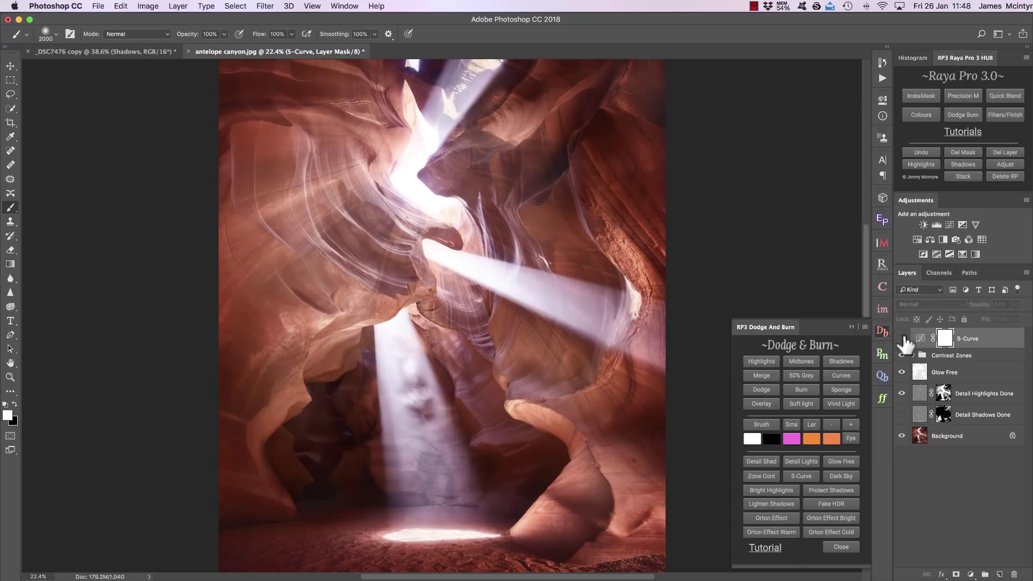
click(81, 52)
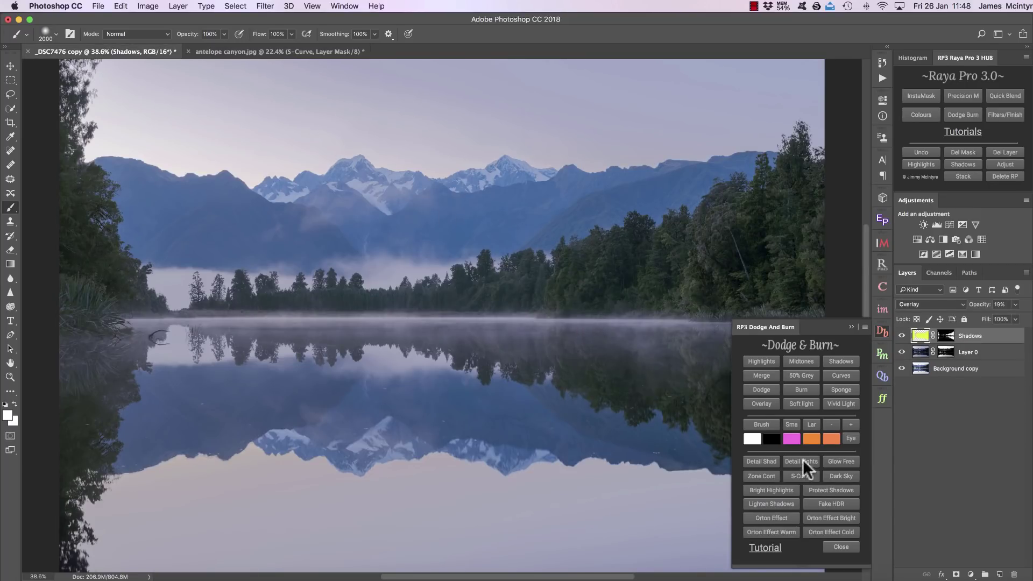
Add an S-Curve layer above Shadows on the lake photo at 62% opacity.
click(802, 477)
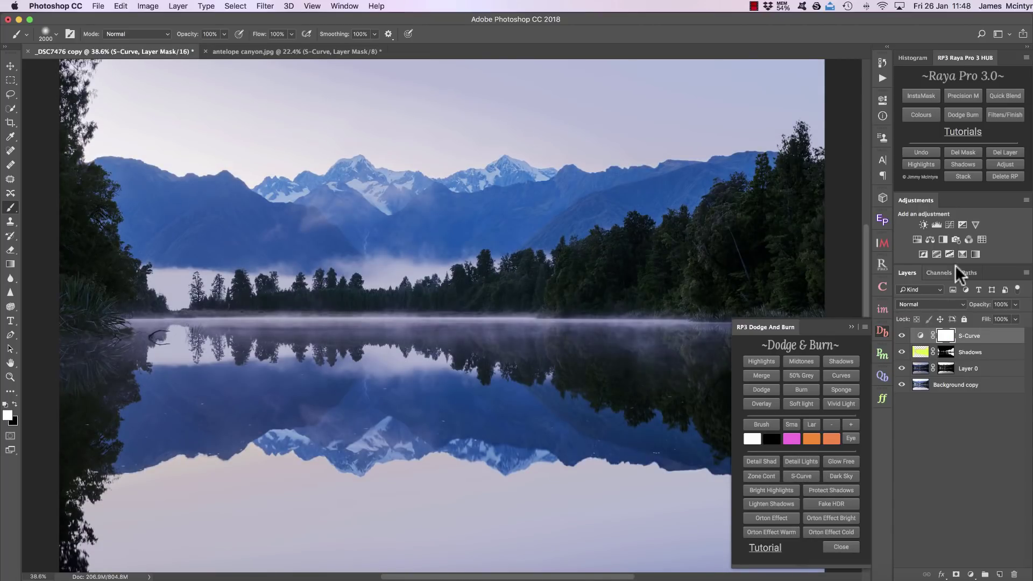
drag(989, 308, 969, 310)
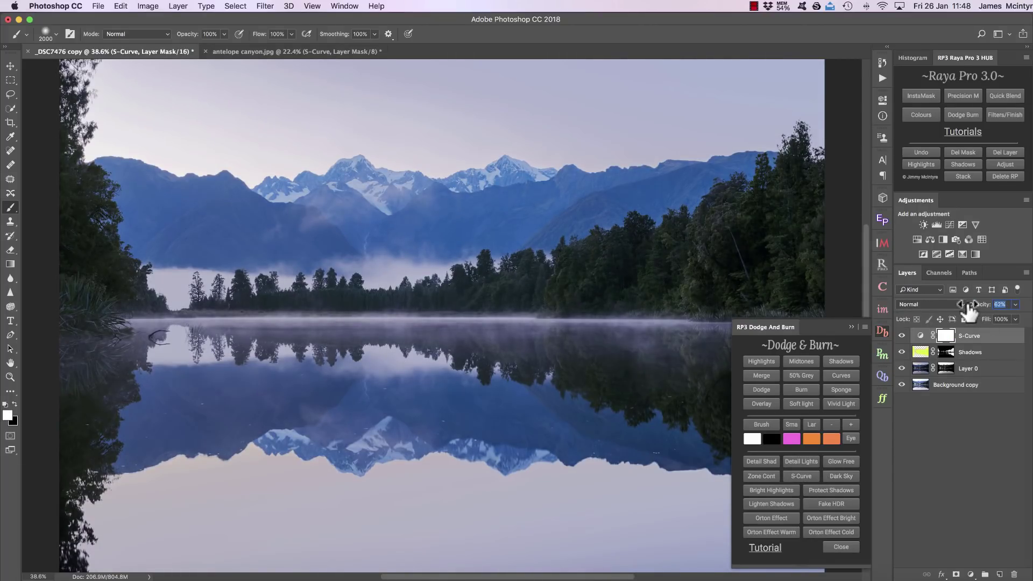
click(841, 476)
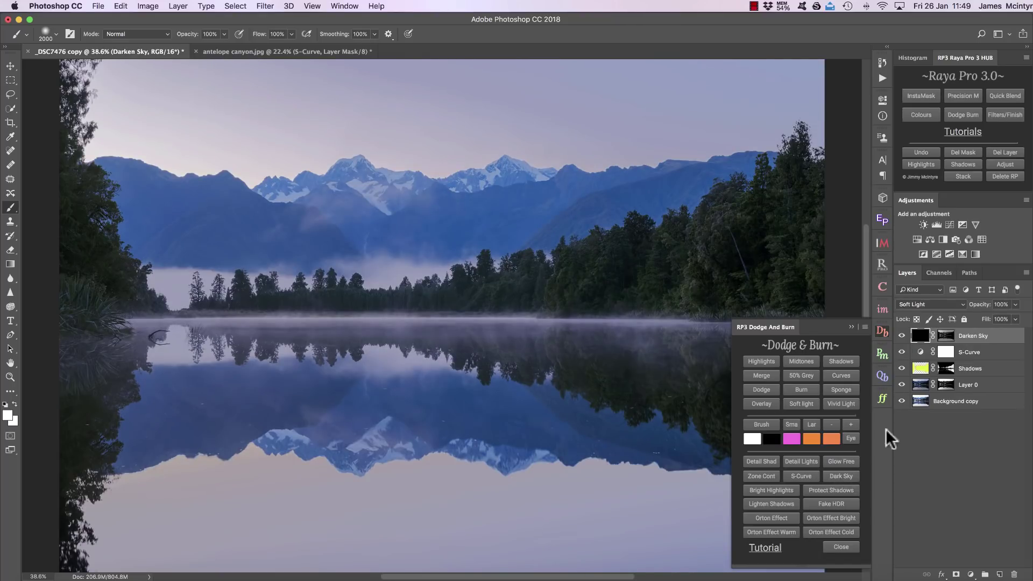
click(901, 336)
click(902, 336)
click(901, 336)
click(902, 337)
click(901, 336)
click(902, 337)
click(902, 337)
click(901, 336)
click(1007, 166)
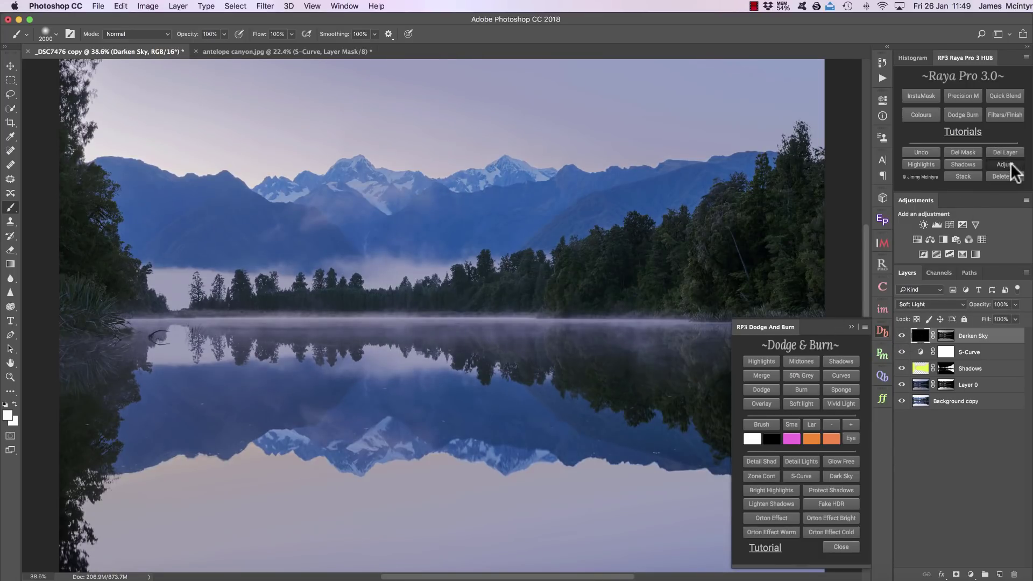
drag(845, 218, 760, 217)
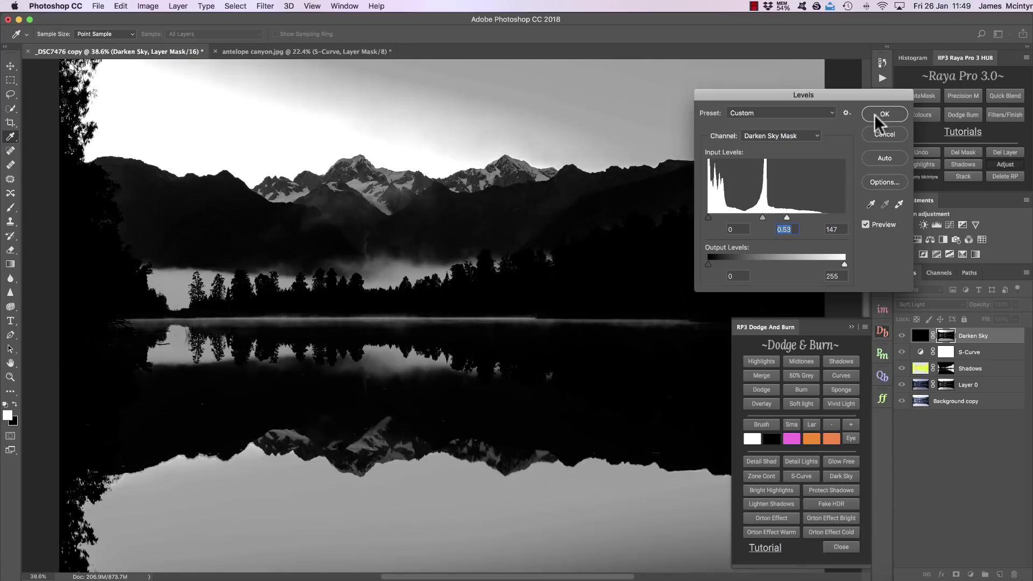
click(884, 114)
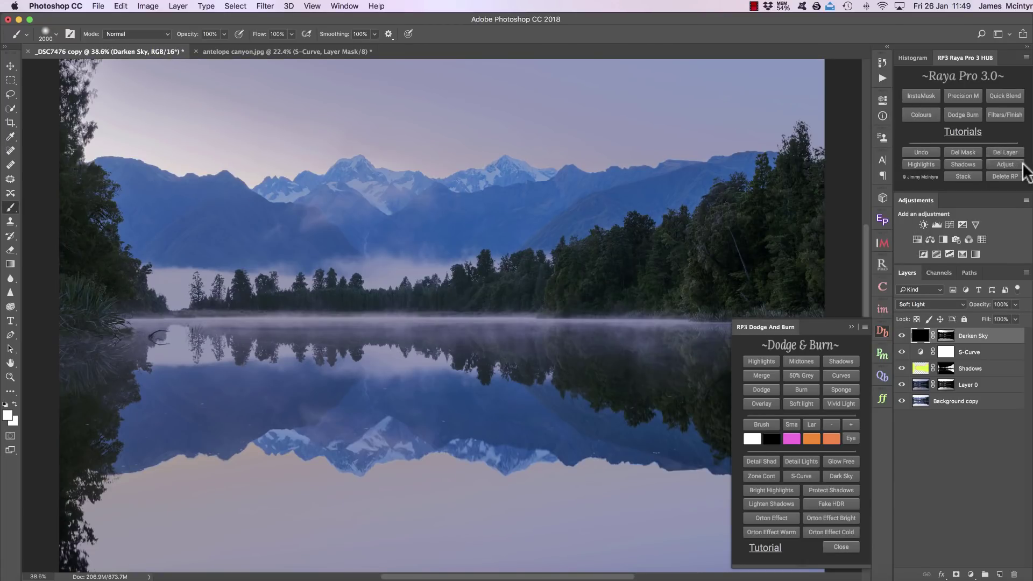
click(1016, 154)
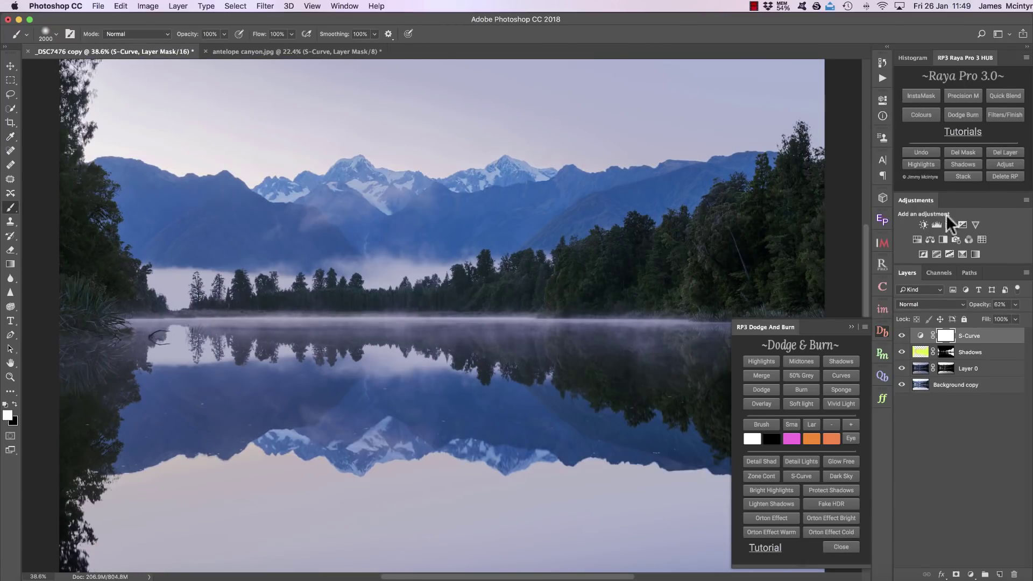
click(760, 491)
click(903, 336)
click(902, 336)
click(903, 336)
click(824, 490)
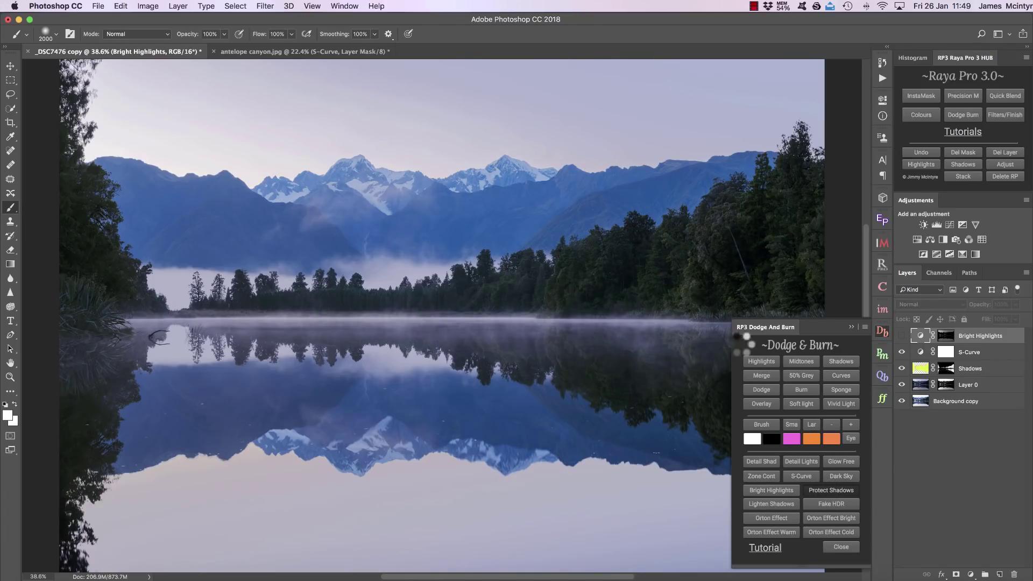
click(903, 336)
click(902, 336)
click(903, 336)
click(903, 336)
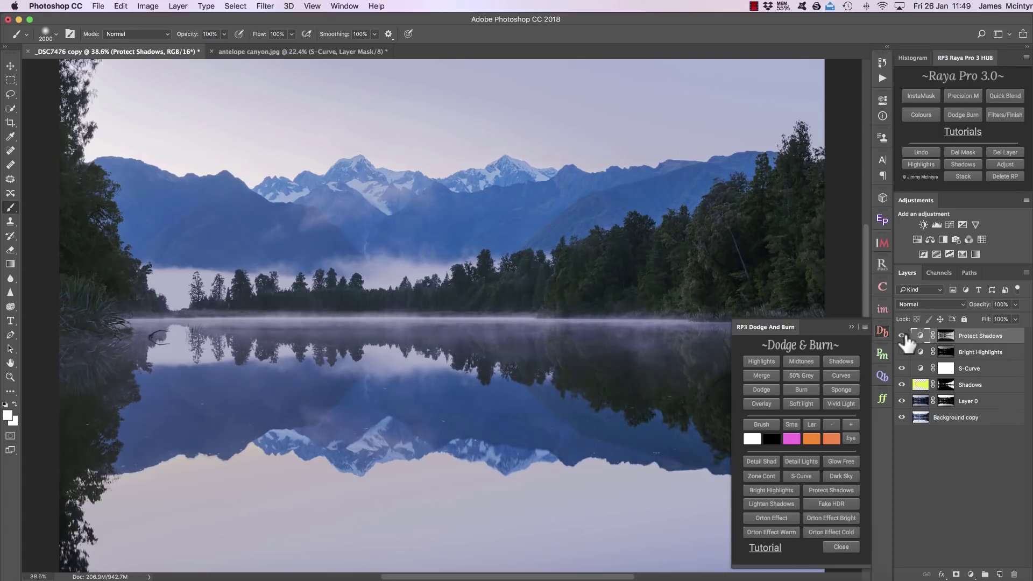
click(902, 352)
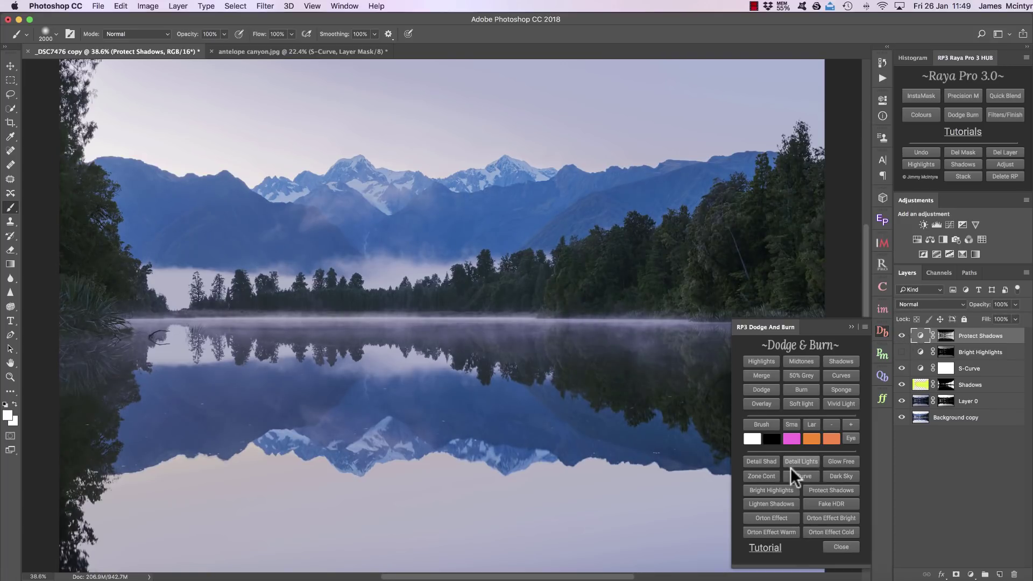
click(770, 503)
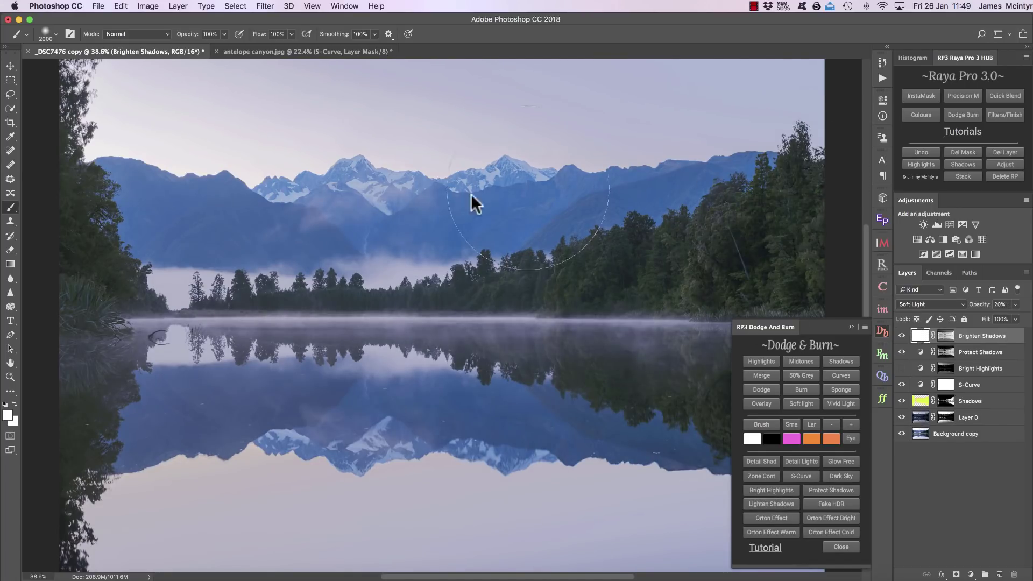
click(998, 150)
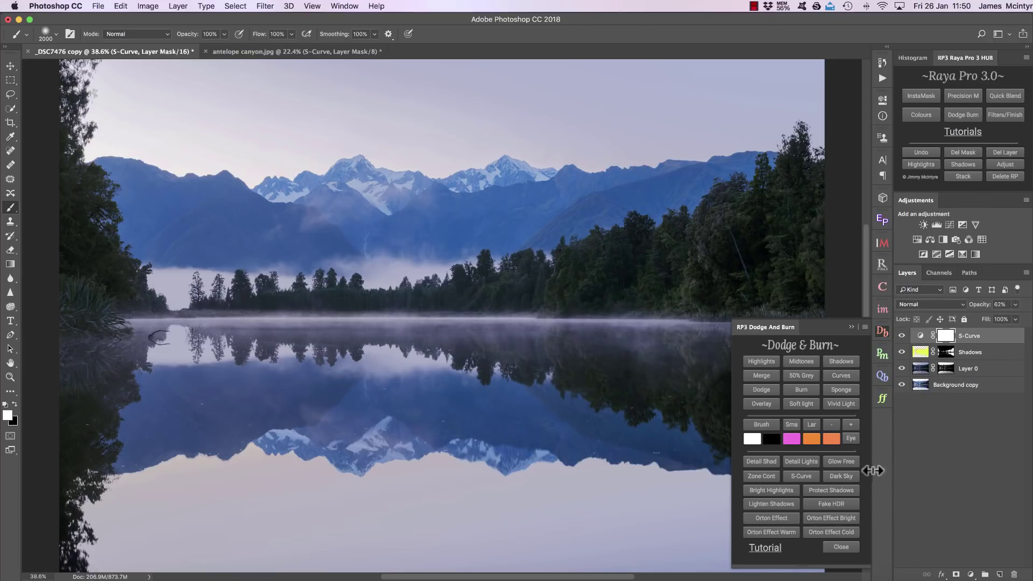
Add a Fake HDR group to the lake photo and compare it off and on.
click(835, 503)
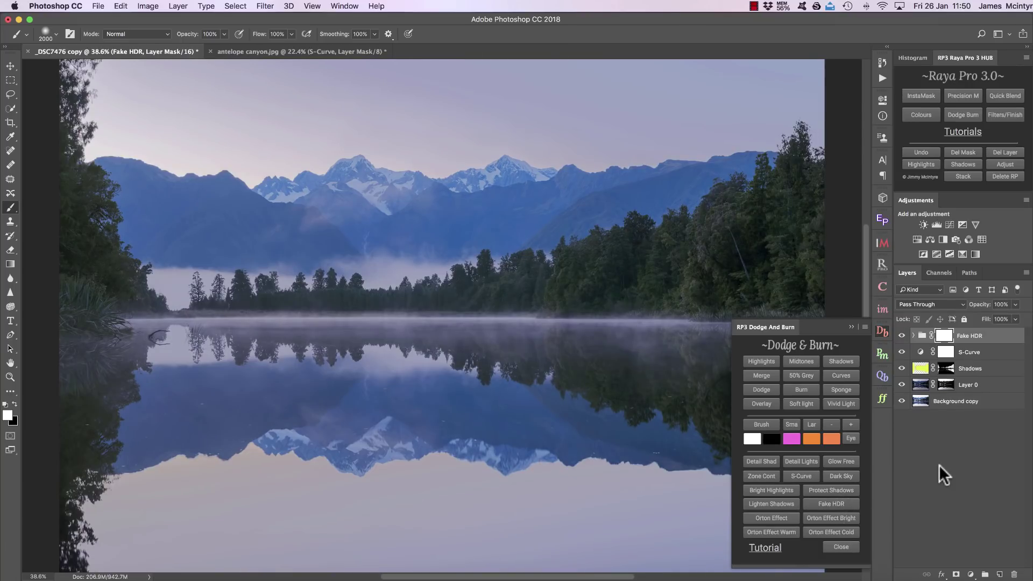
click(902, 336)
click(902, 335)
Create an Orton Effect glow layer with a 47.2-pixel Gaussian blur and adjusted Levels.
click(756, 516)
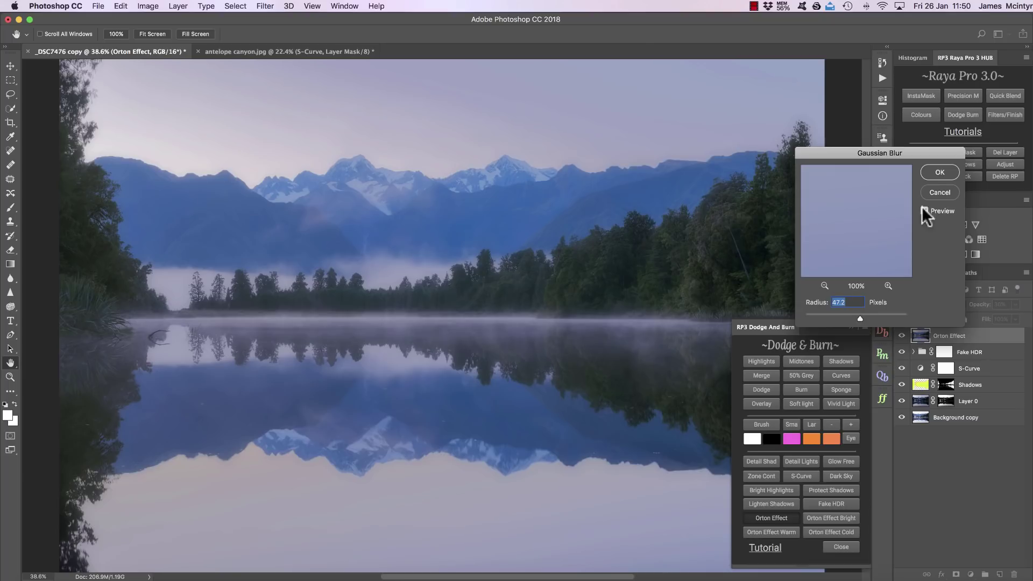
click(932, 173)
mouse_move(827, 215)
mouse_down()
mouse_move(812, 216)
mouse_move(834, 215)
mouse_move(821, 216)
mouse_up()
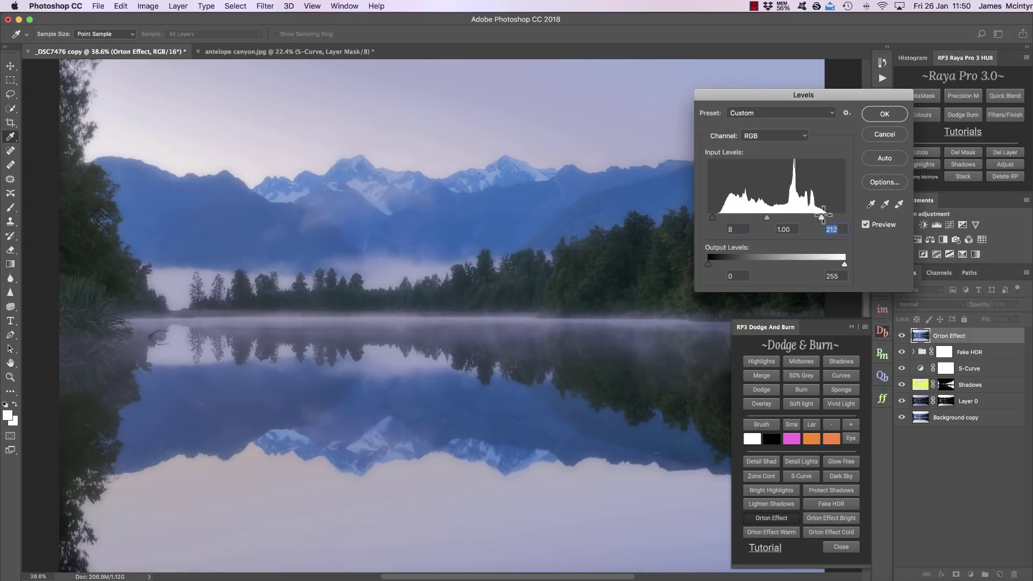
click(886, 113)
Tune the Orton Effect opacity to about 15%, comparing the photo with and without the glow.
drag(987, 306, 973, 312)
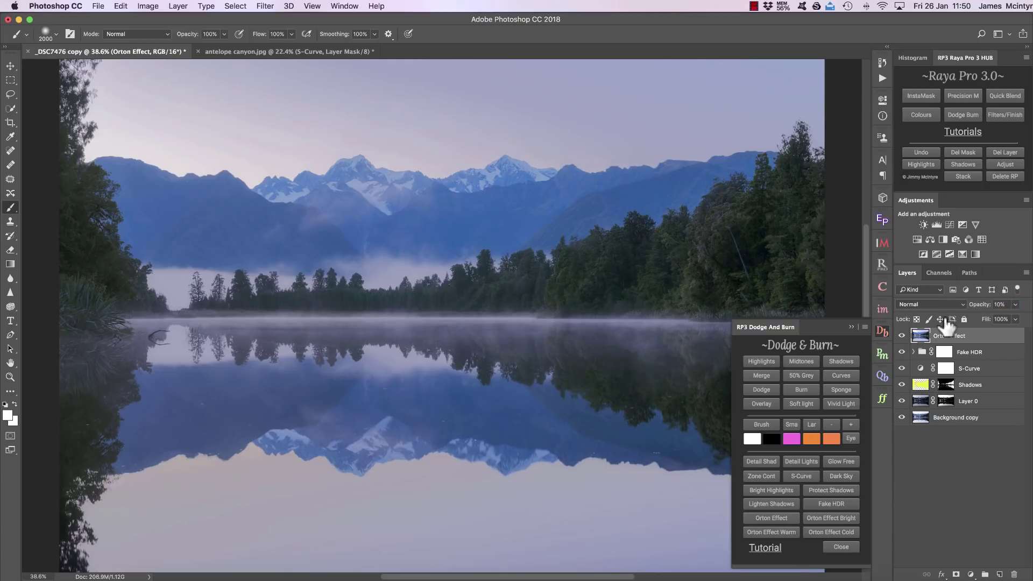
click(902, 337)
click(903, 336)
click(902, 336)
click(902, 336)
click(902, 336)
click(902, 336)
drag(976, 305, 984, 306)
click(903, 337)
click(902, 336)
click(902, 336)
click(902, 336)
click(902, 336)
click(902, 336)
Add an inverted layer mask to the Orton Effect layer, using a 1023-pixel brush to reveal the glow.
click(956, 574)
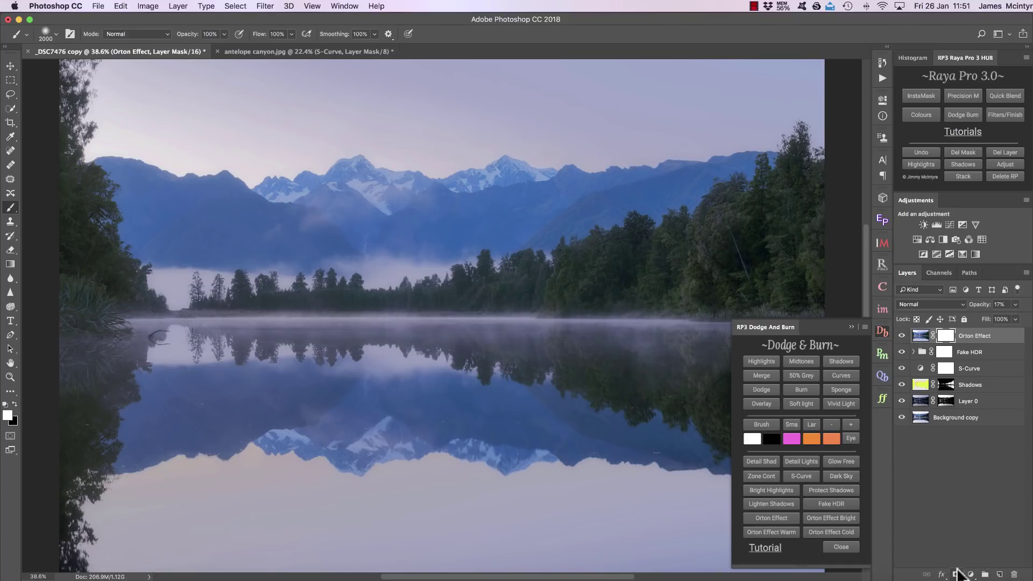
click(851, 325)
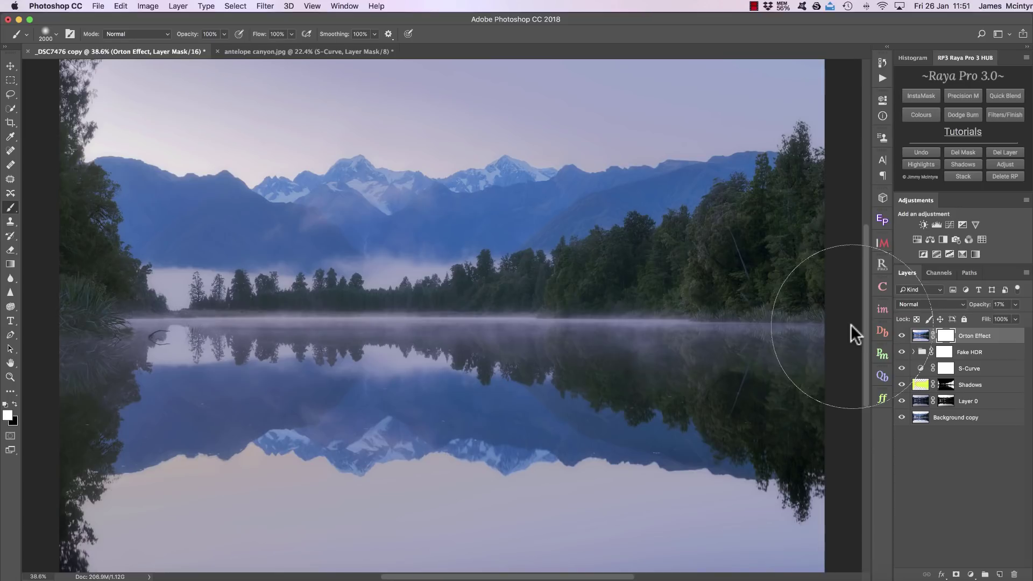
key(super+i)
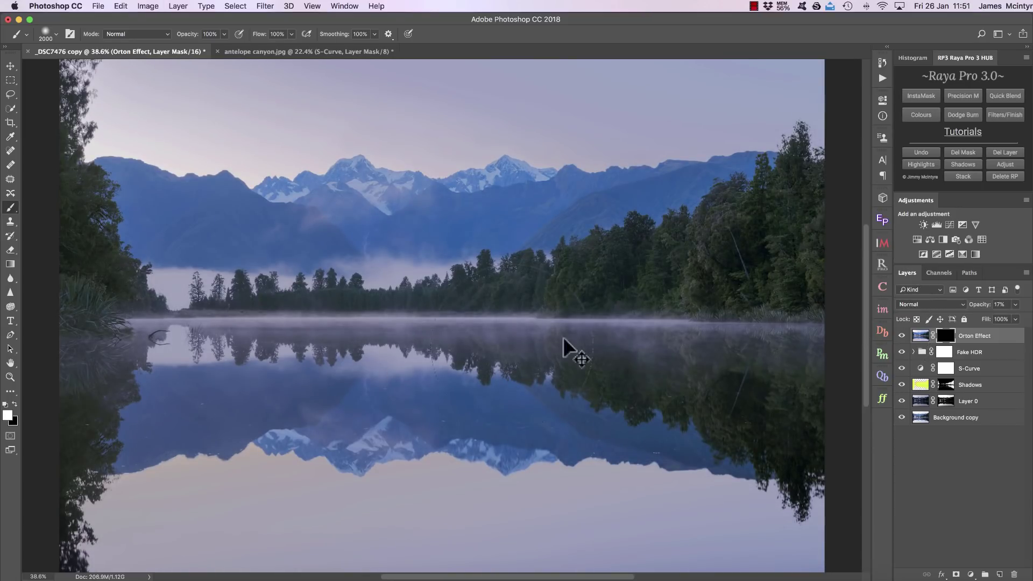
mouse_move(332, 348)
mouse_down()
mouse_move(229, 355)
mouse_move(226, 345)
mouse_up()
Settle the masked Orton Effect layer at 25% opacity, comparing the glow off and on.
mouse_move(975, 310)
mouse_down()
mouse_move(1005, 305)
mouse_move(979, 313)
mouse_up()
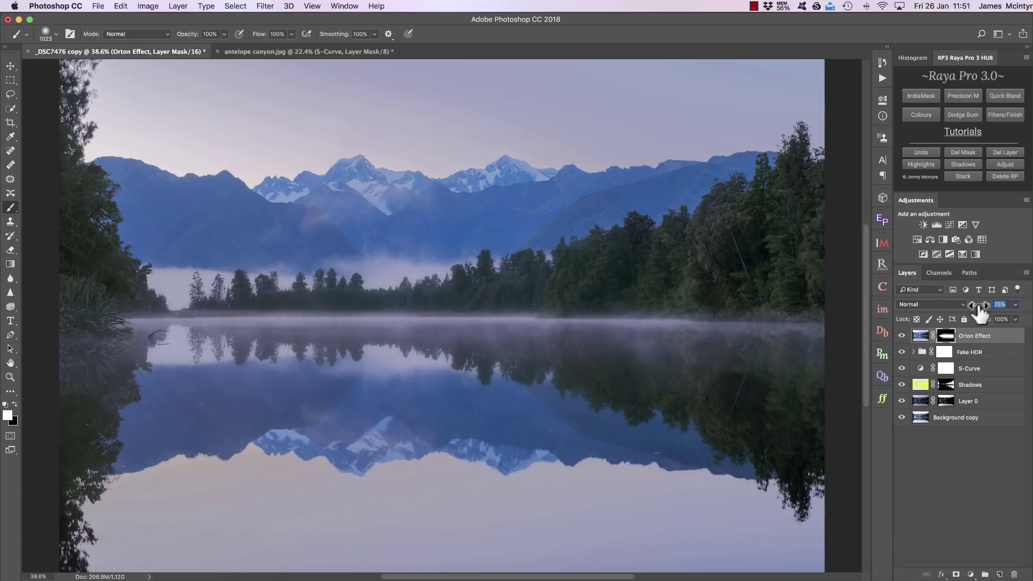
click(902, 336)
click(902, 336)
click(902, 336)
click(902, 336)
click(903, 335)
click(903, 335)
click(902, 336)
click(902, 335)
click(956, 115)
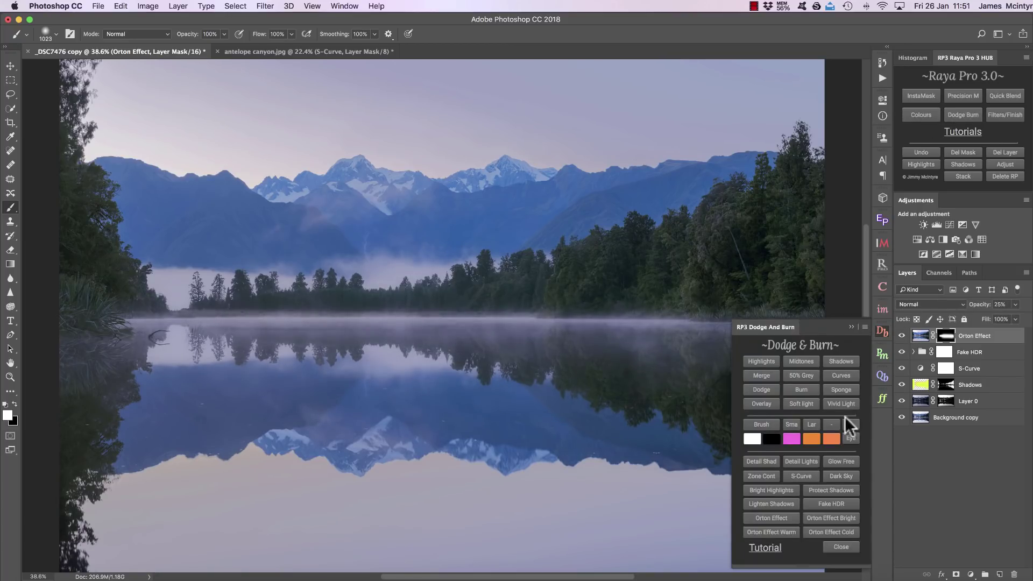
Add an Orton Effect Bright layer with 29.1-pixel blur at 16% opacity, hiding the first Orton Effect.
click(835, 517)
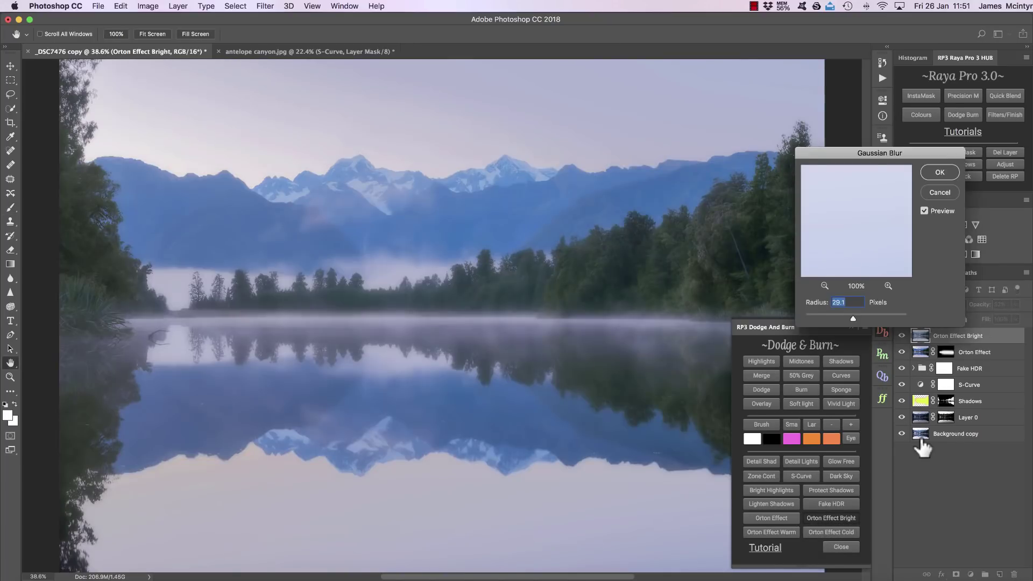
click(947, 173)
click(903, 352)
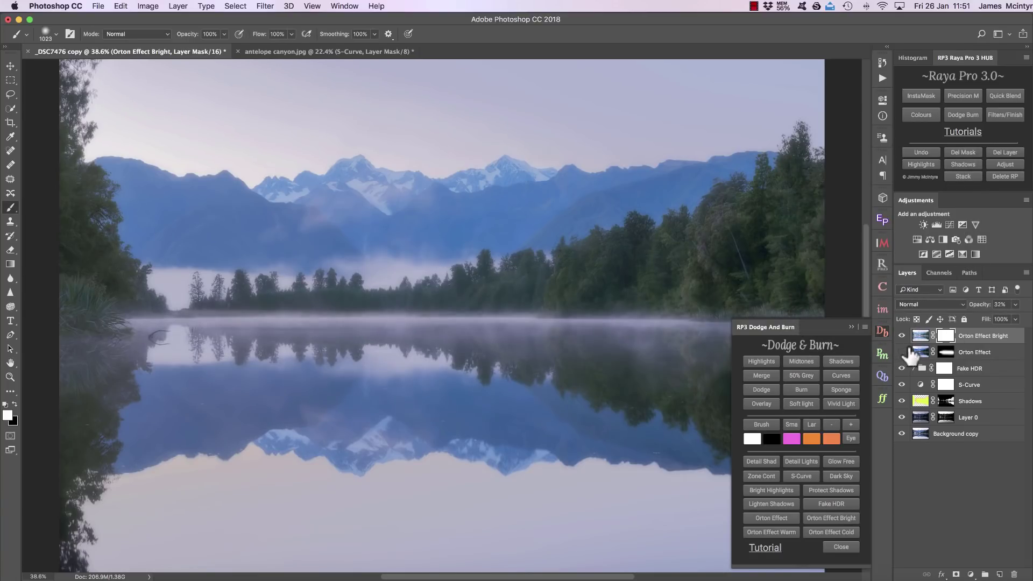
drag(987, 306, 975, 306)
click(903, 336)
click(902, 336)
click(902, 336)
click(902, 336)
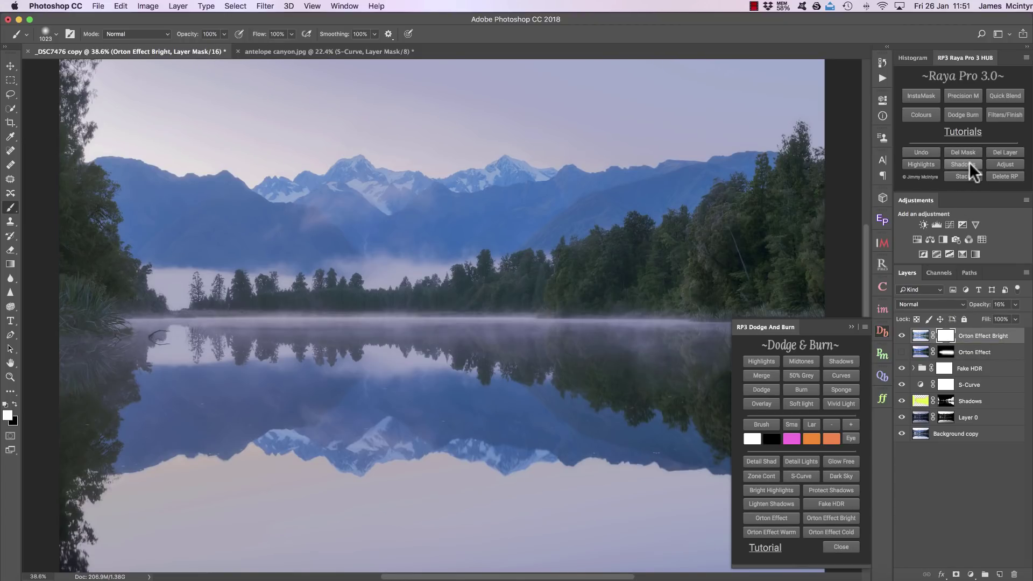
click(902, 335)
click(902, 336)
click(902, 336)
click(902, 336)
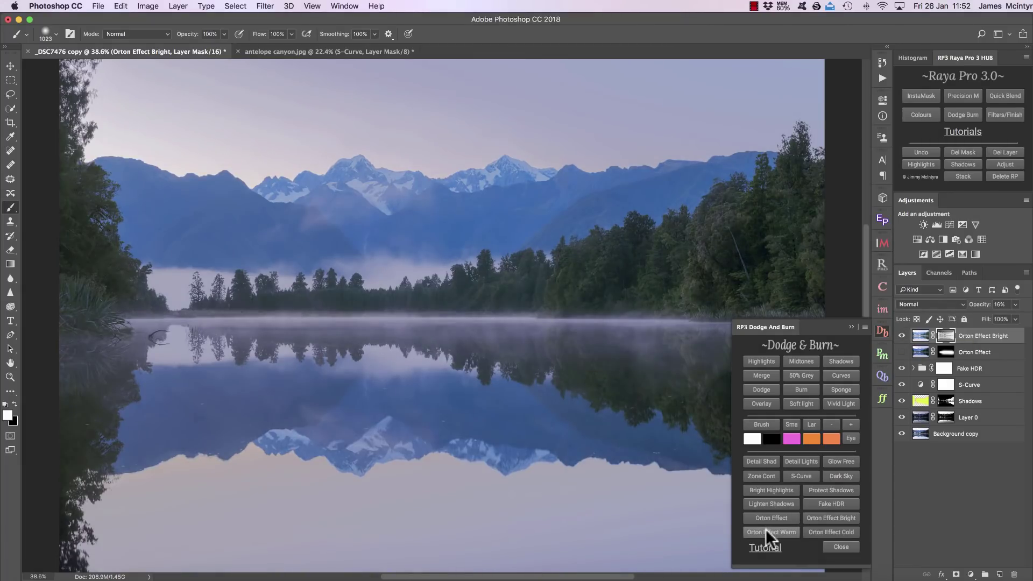